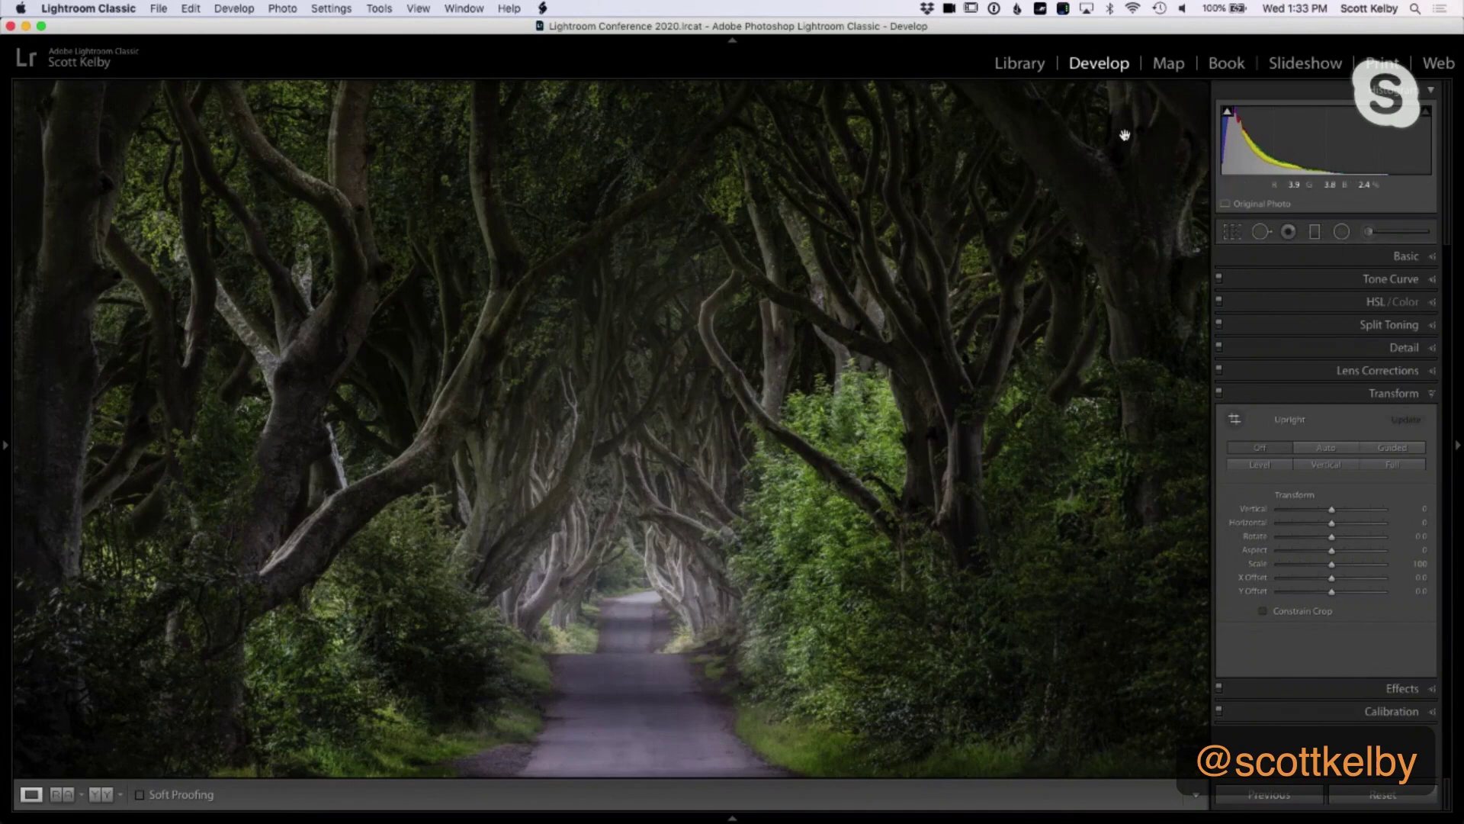
- Show the tree-lined road photo's location on the map from the GPS coordinates in its Library metadata
click(1019, 64)
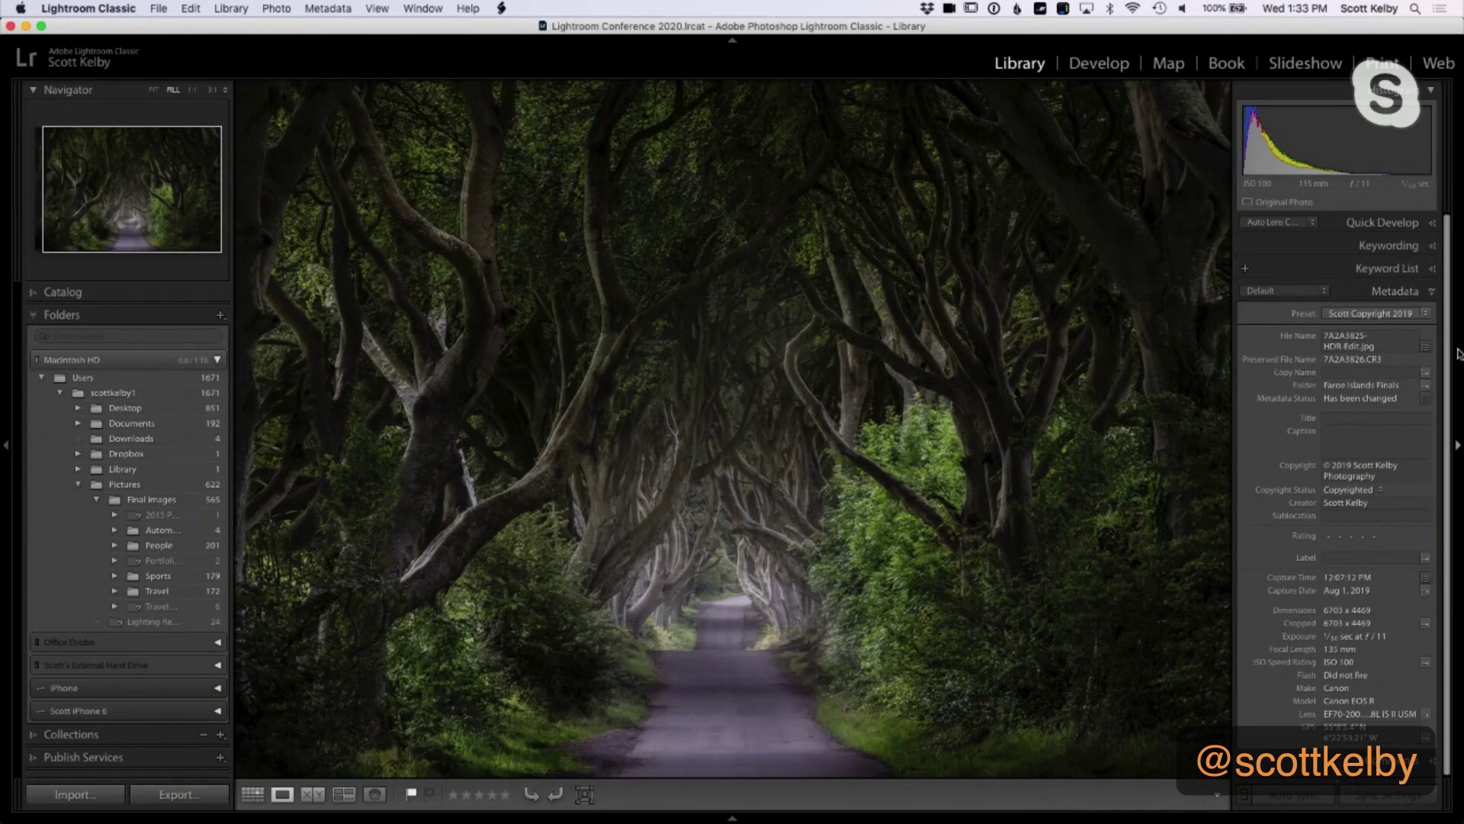
scroll(1447, 407, down, 1)
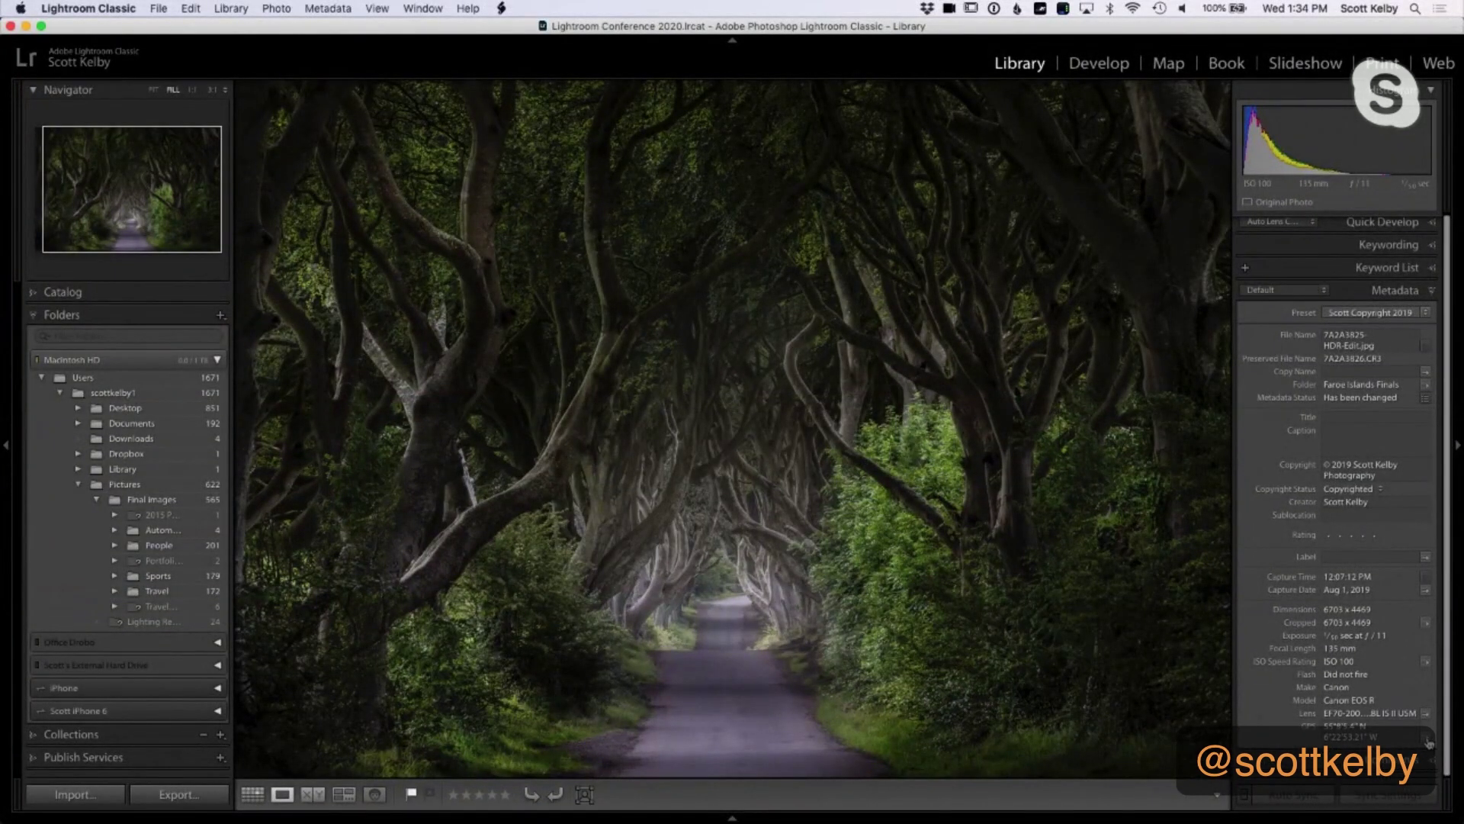
click(1427, 739)
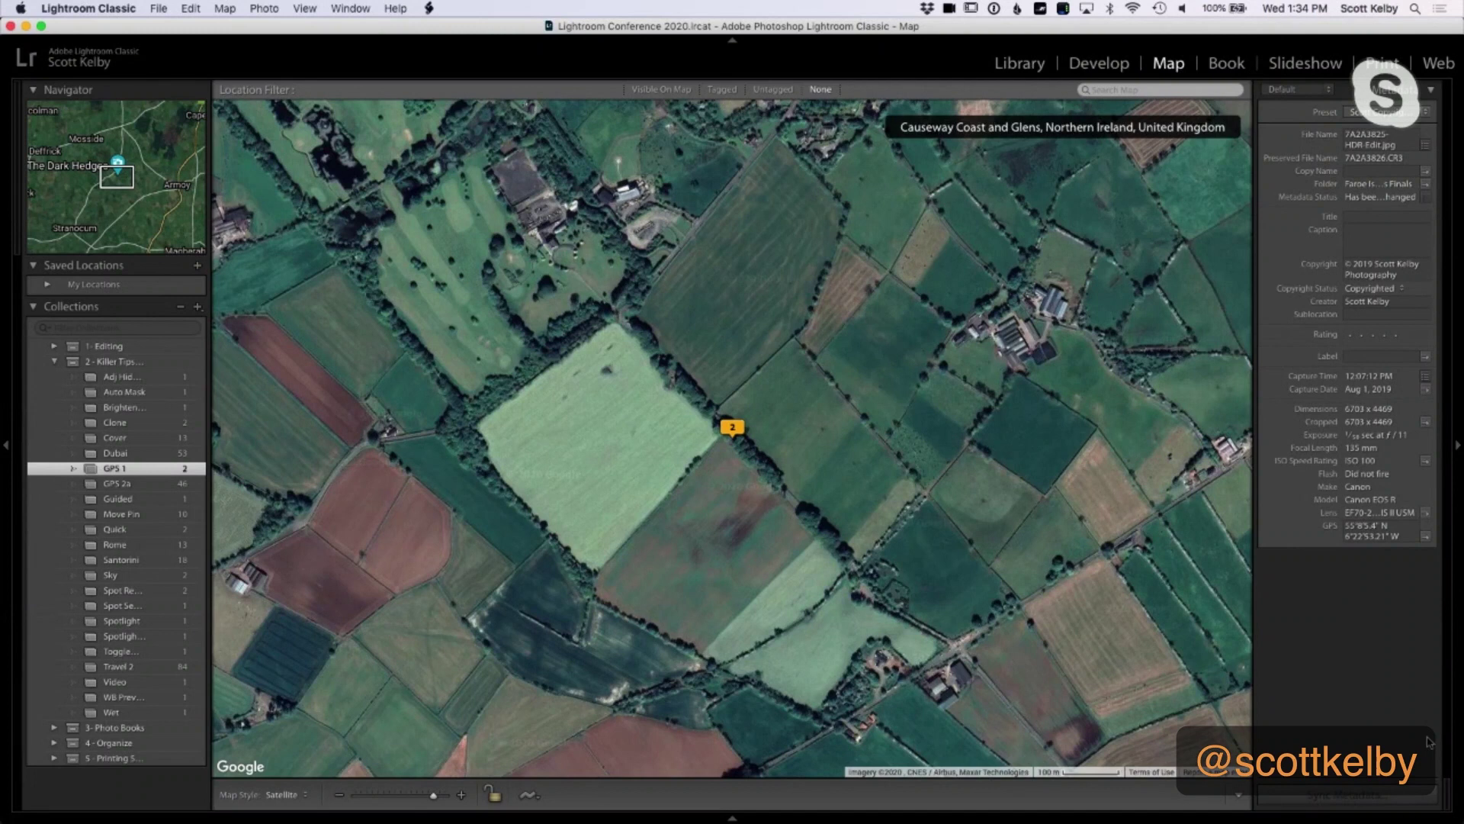
- Search the map for "paris" and look closely at the city centre along the river
click(1136, 90)
text(paris)
key(Return)
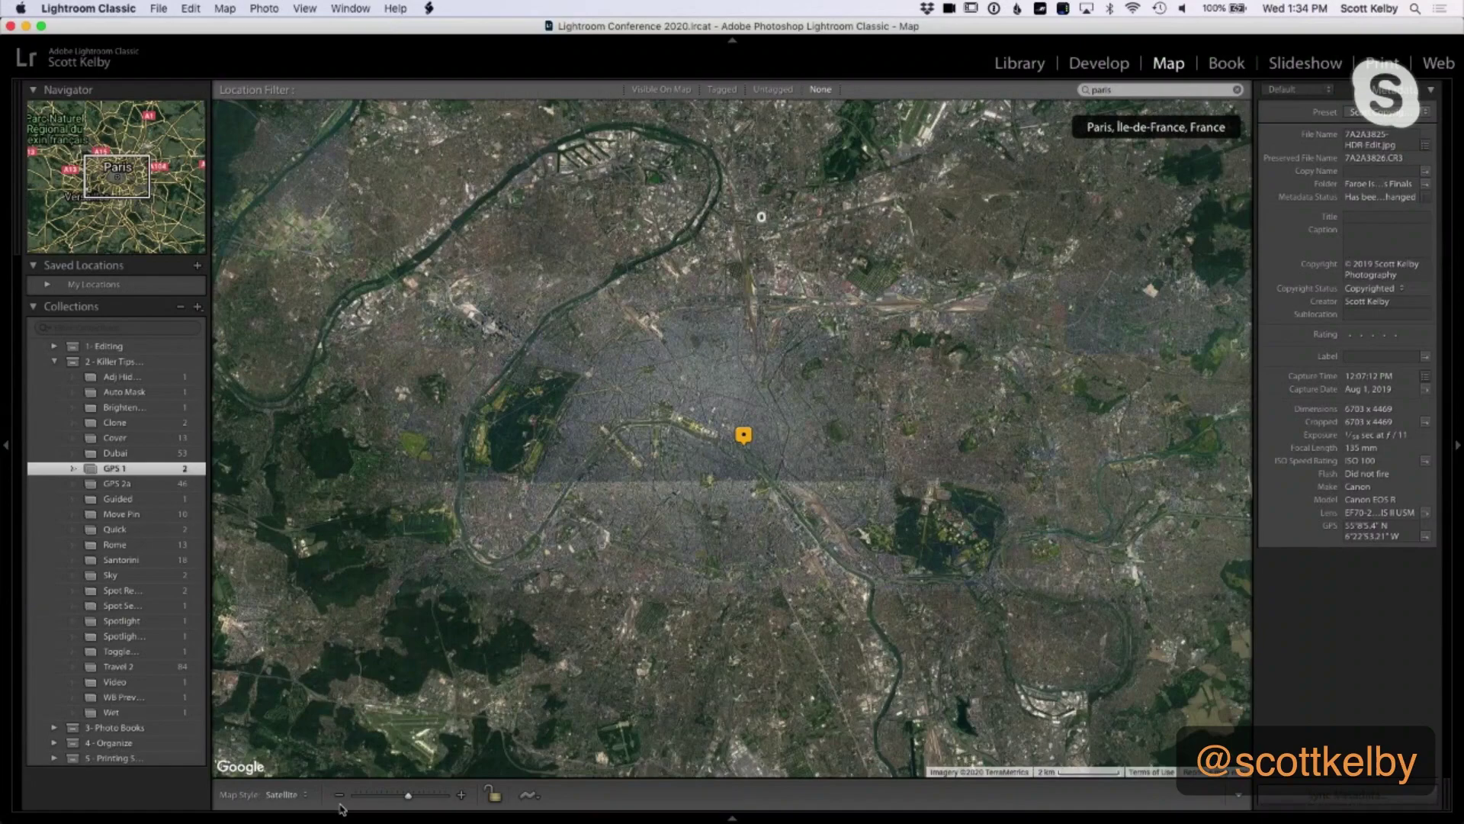
click(460, 794)
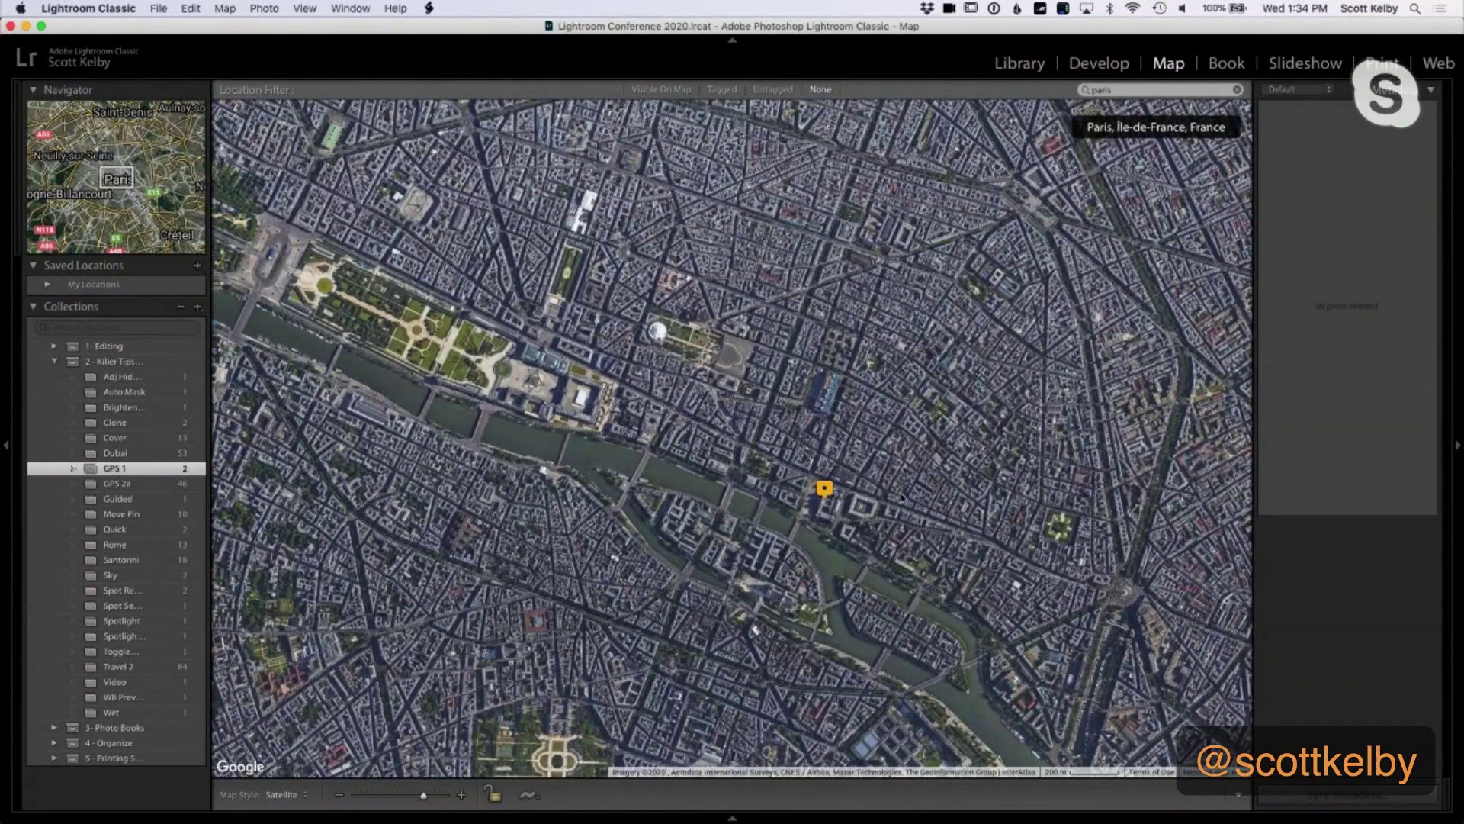
drag(902, 496, 843, 384)
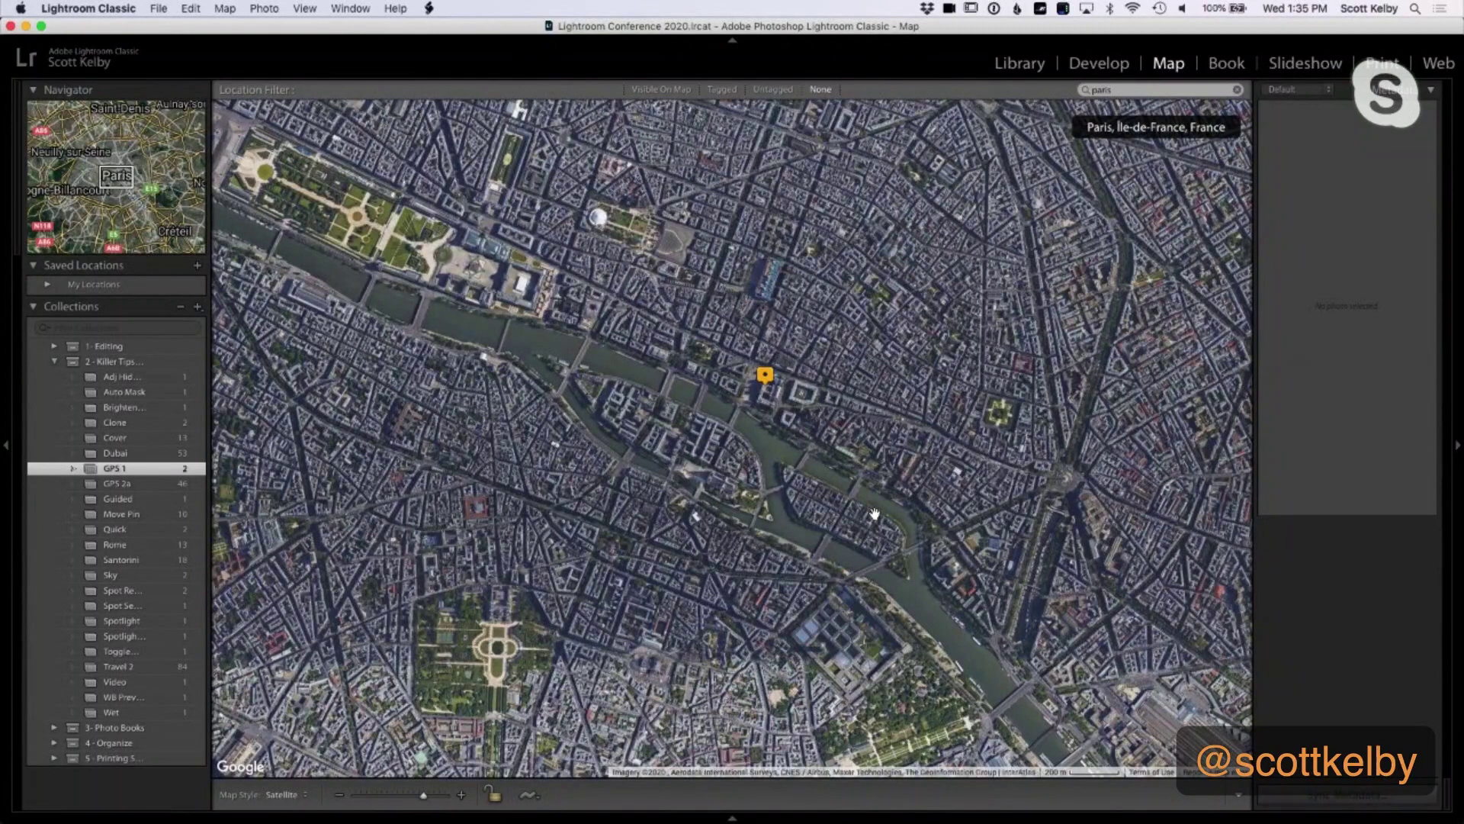
- Clear the map search and display the GPS 2a collection in the Library grid through to its last photos
click(1237, 92)
click(117, 483)
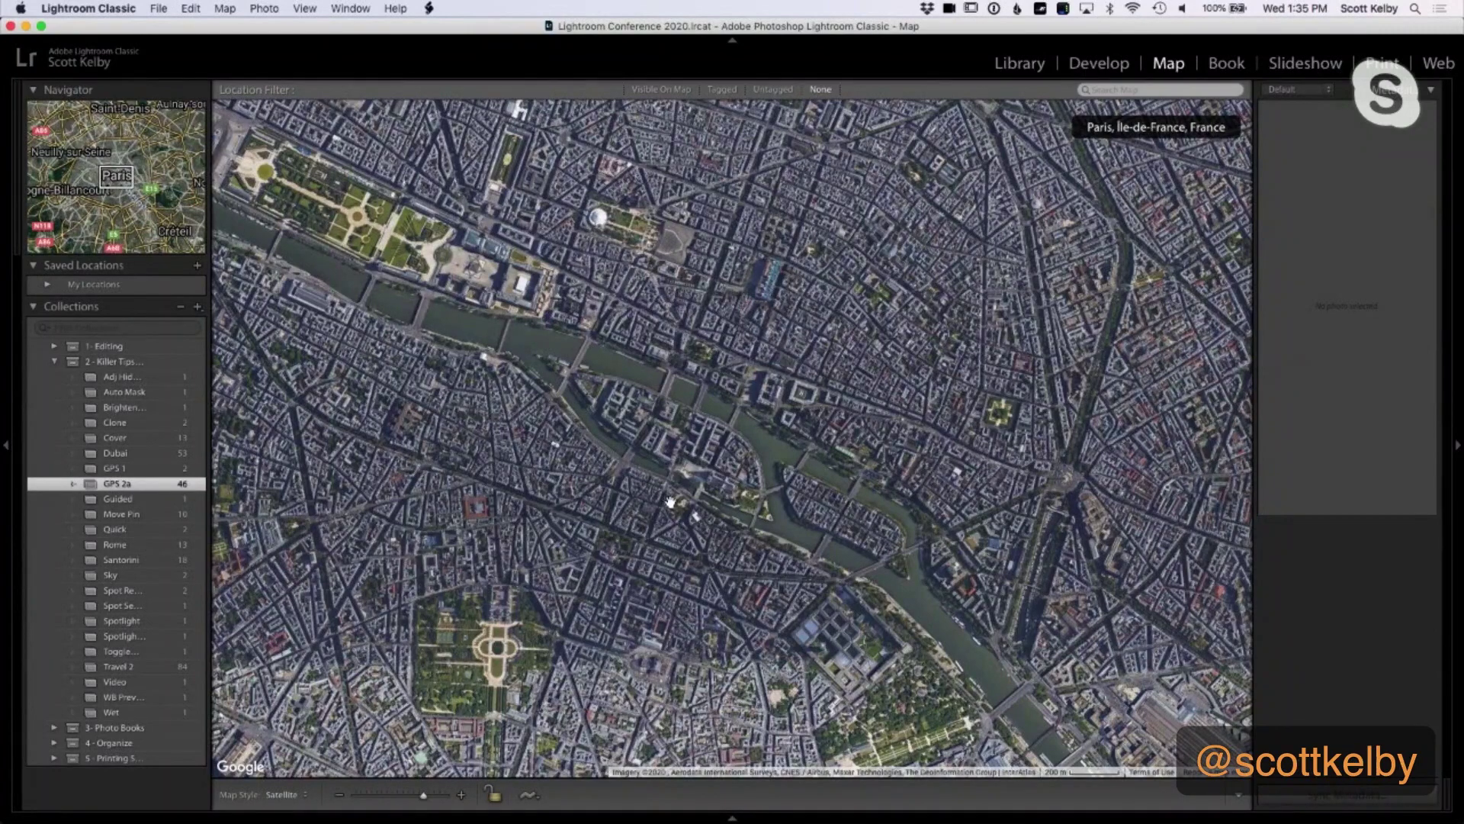
key(g)
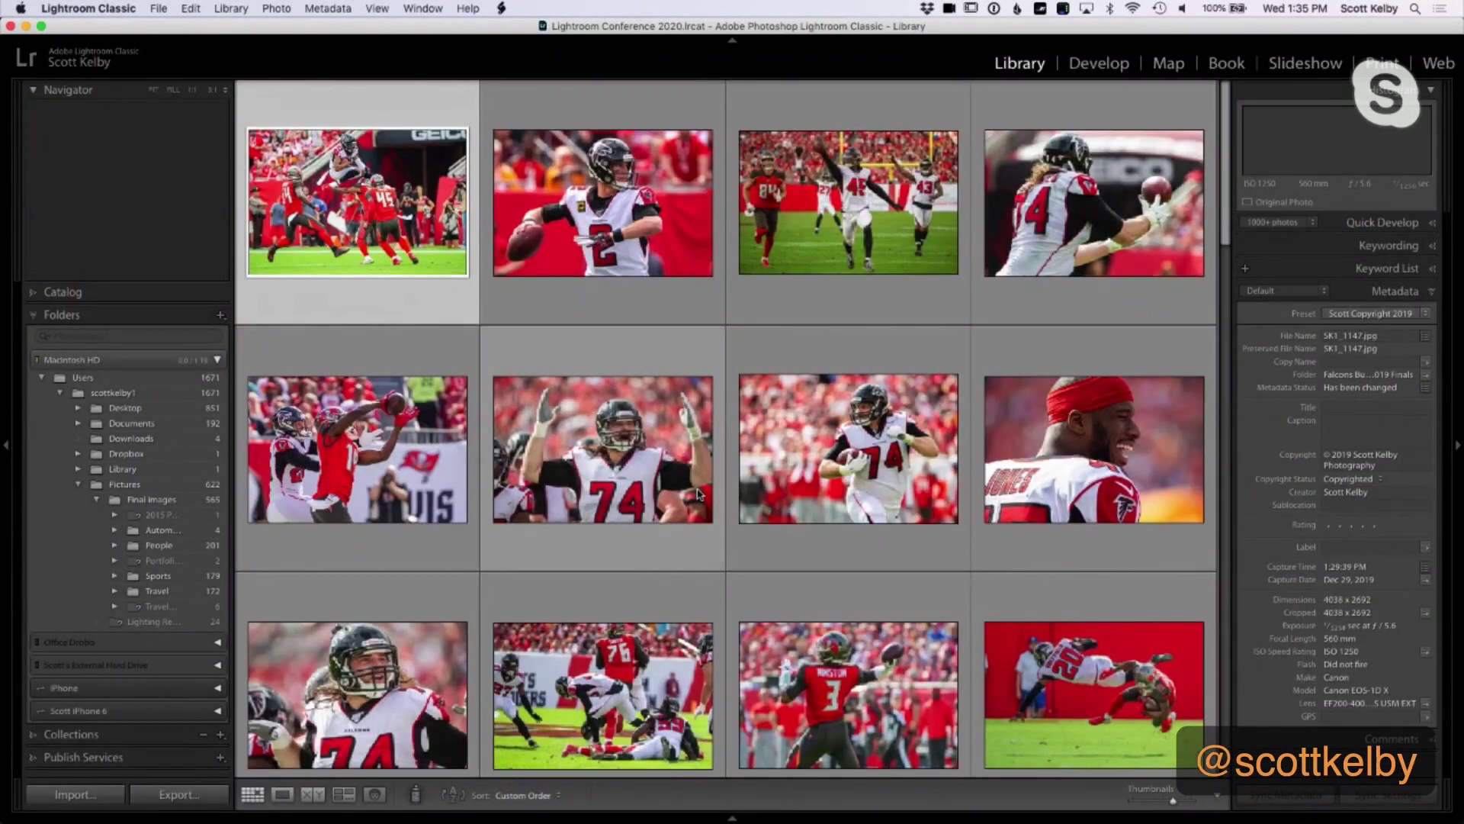
scroll(728, 397, down, 6)
scroll(728, 397, up, 1)
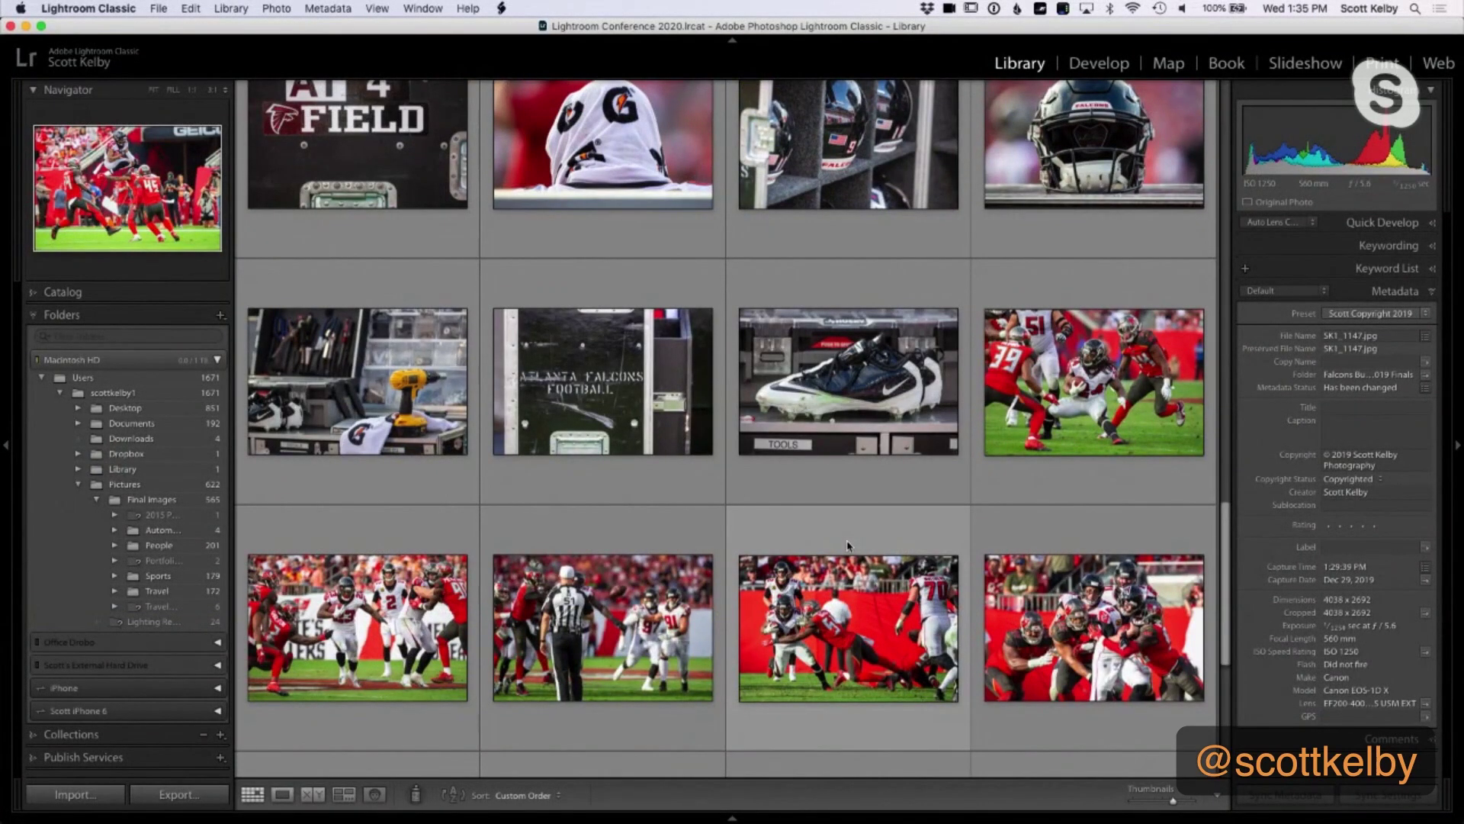
scroll(848, 546, down, 3)
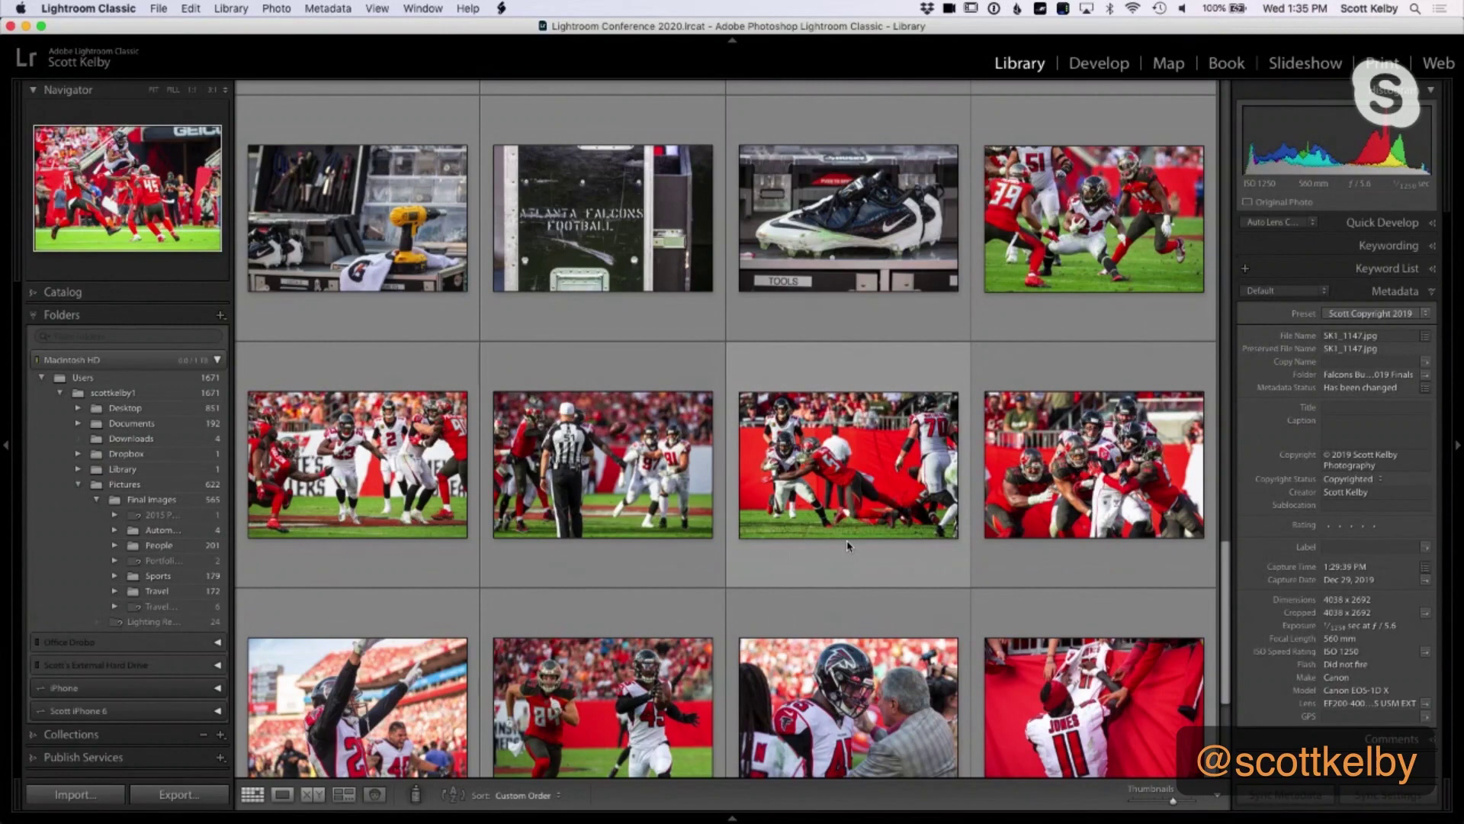
scroll(848, 546, down, 5)
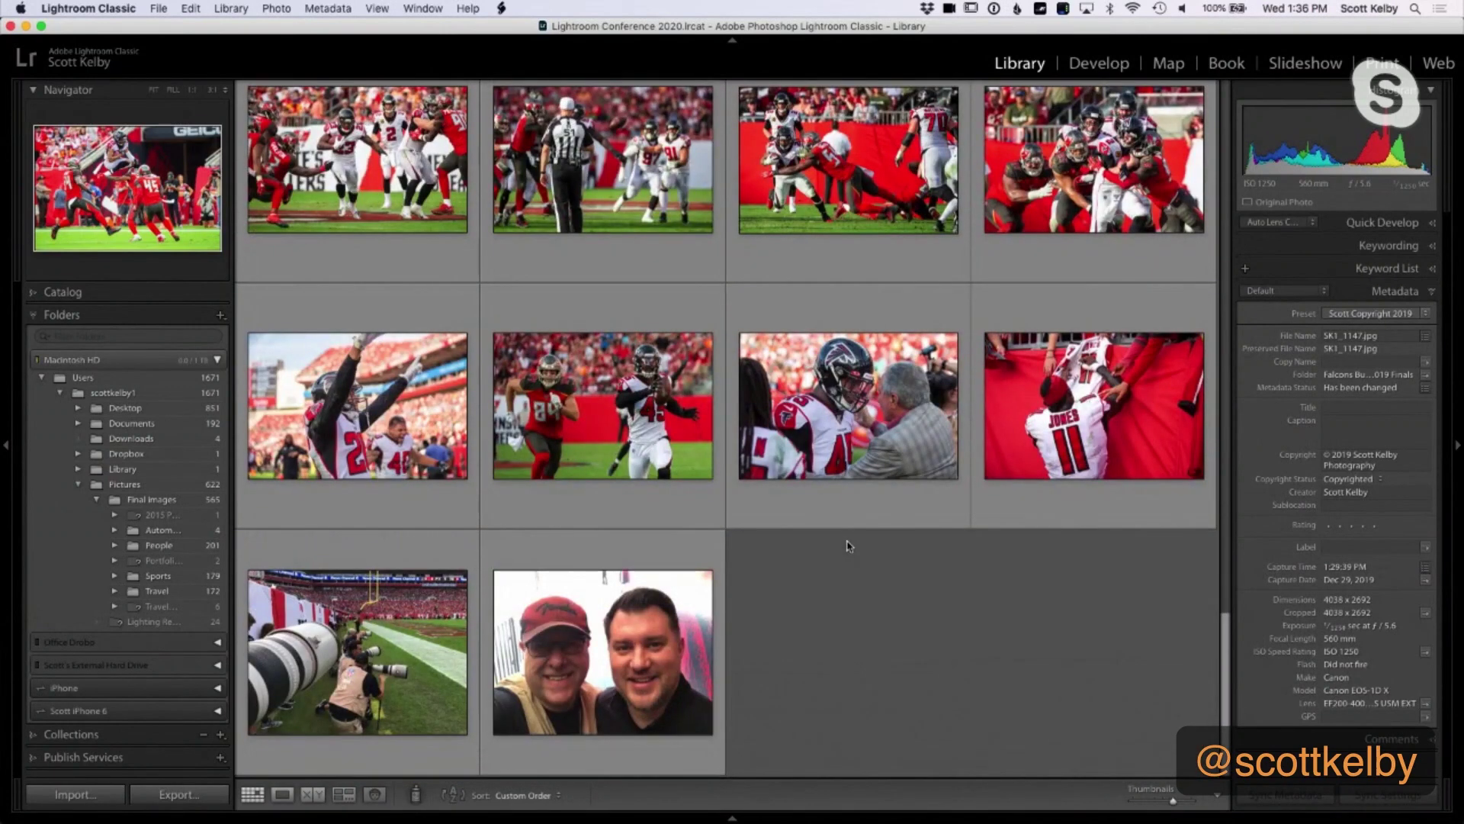
- Compare the metadata of the two phone photos and show the two-man selfie's GPS location on the map at the stadium
click(596, 662)
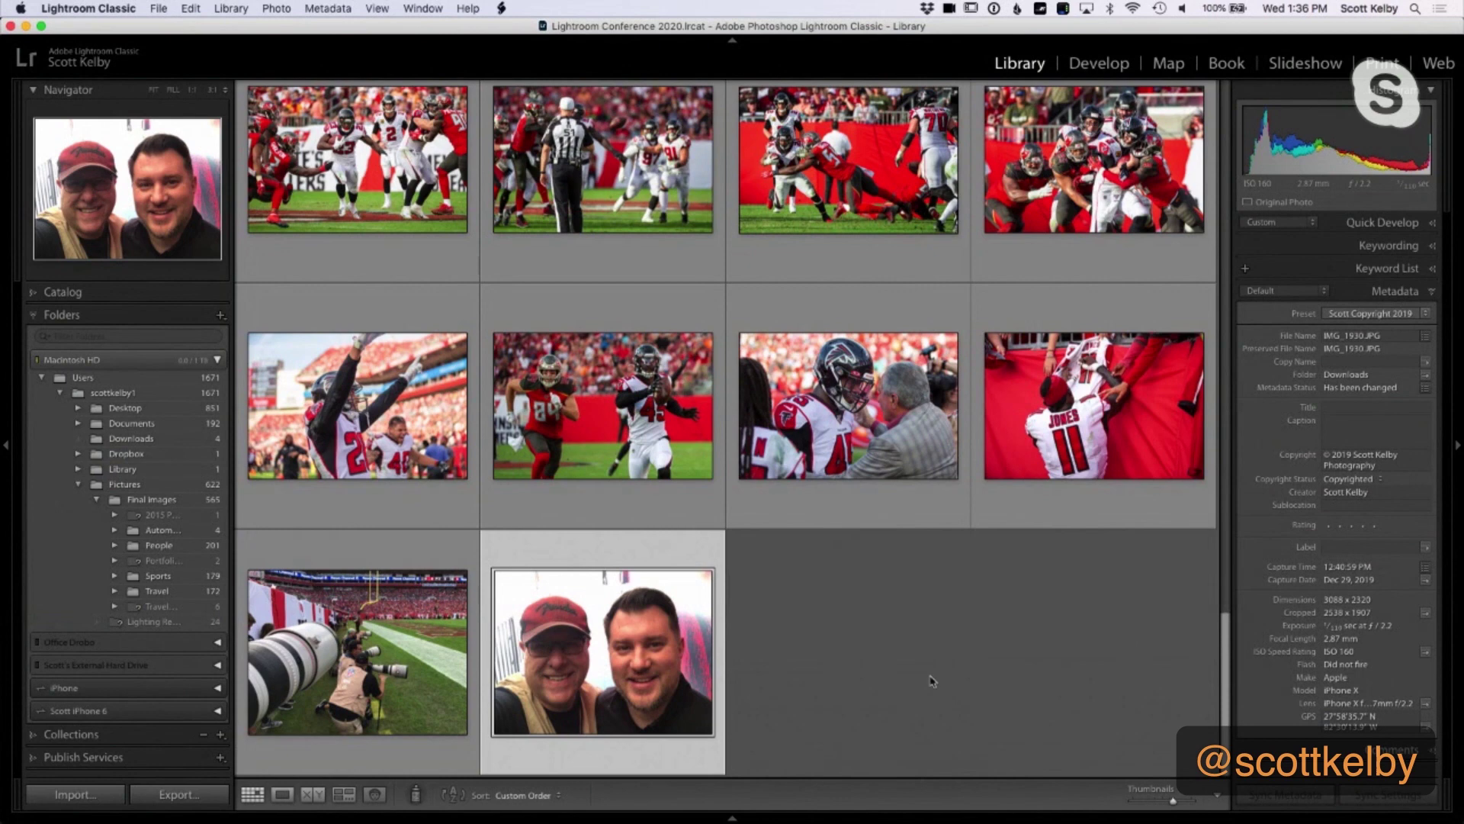
click(371, 664)
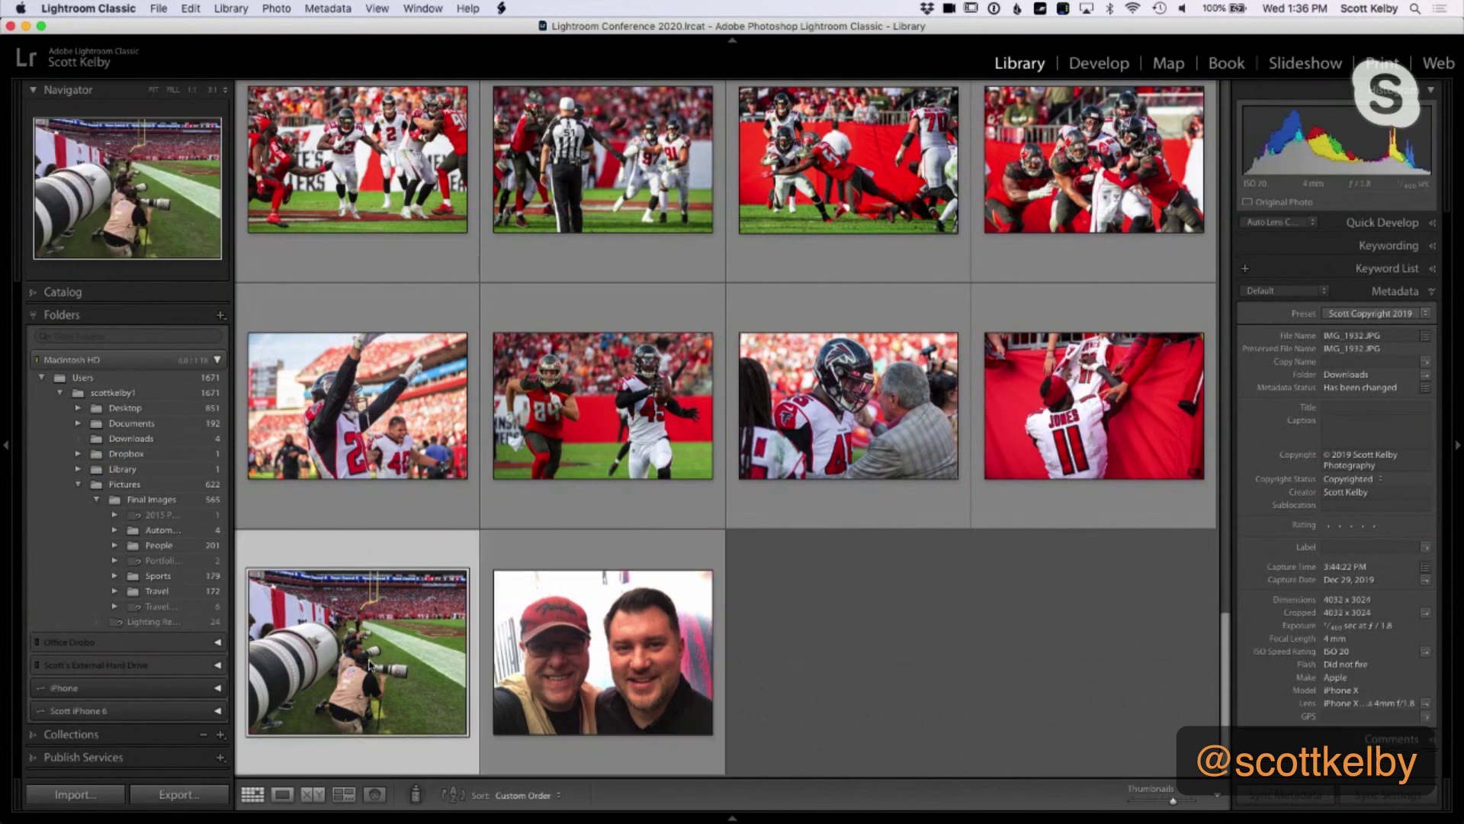
click(599, 650)
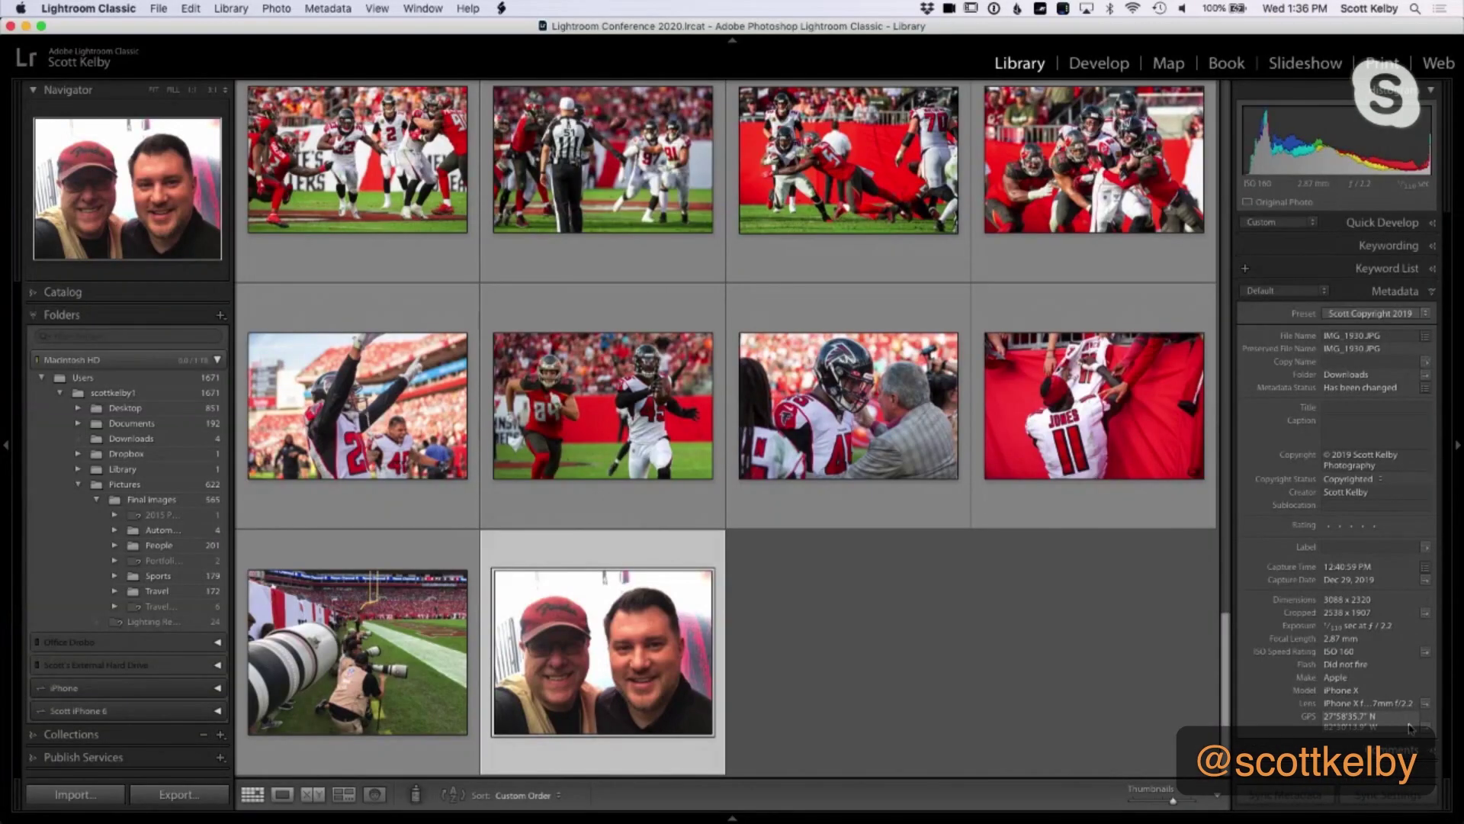
click(1425, 727)
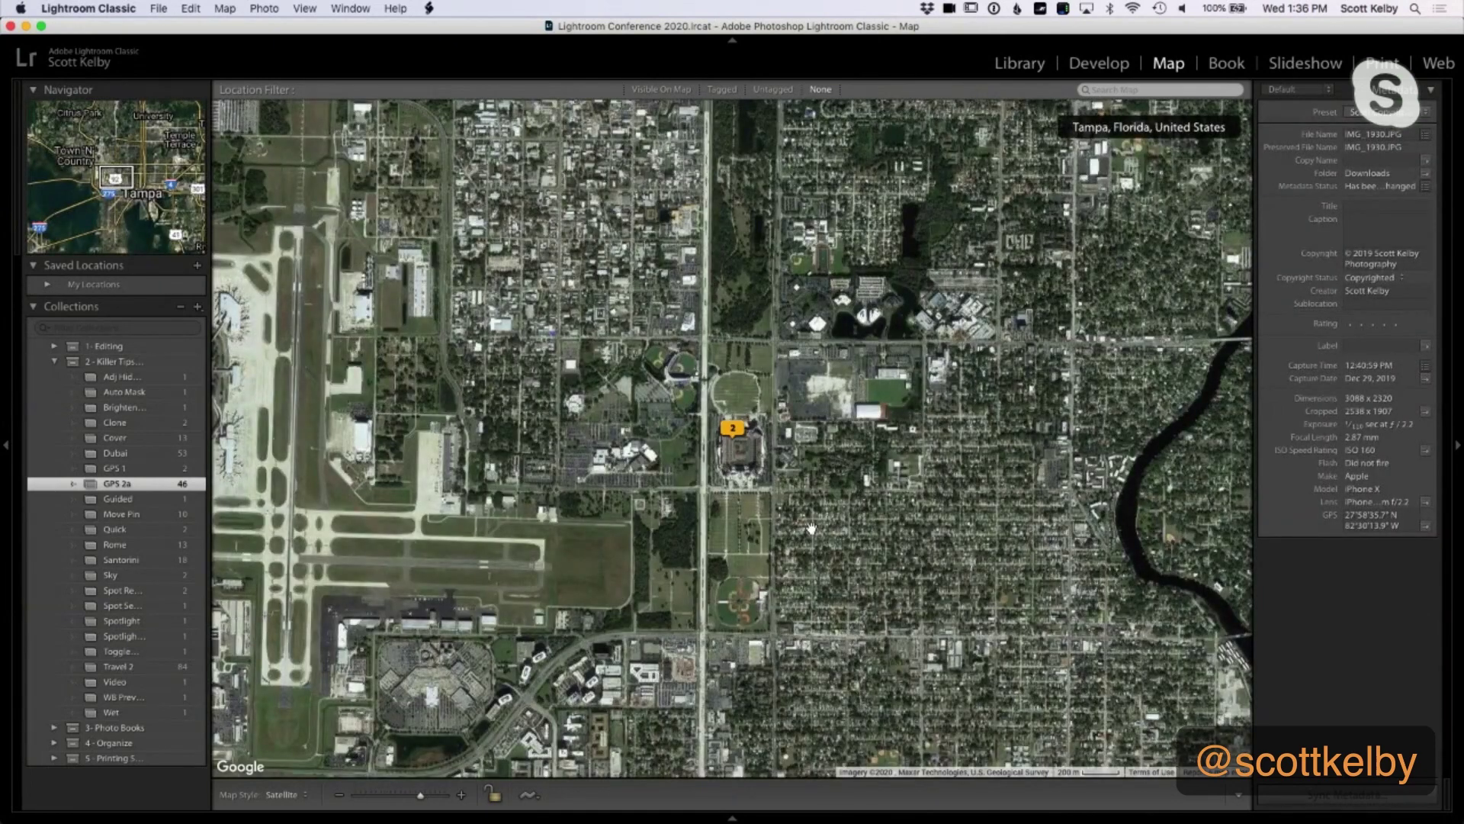
click(461, 796)
click(461, 795)
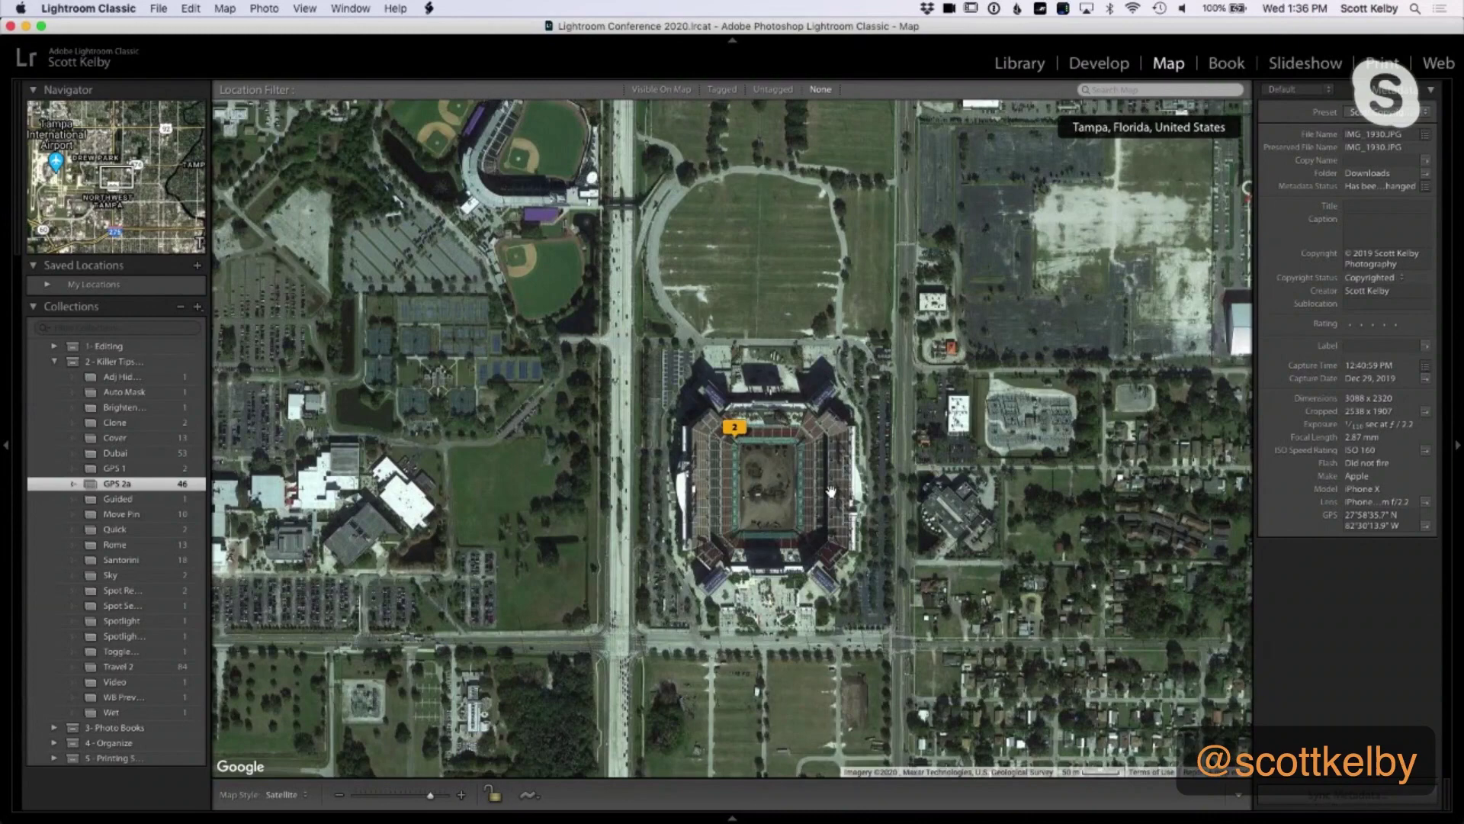
- Select all photos of the collection in the filmstrip and assign them to the map pin at the stadium
click(731, 816)
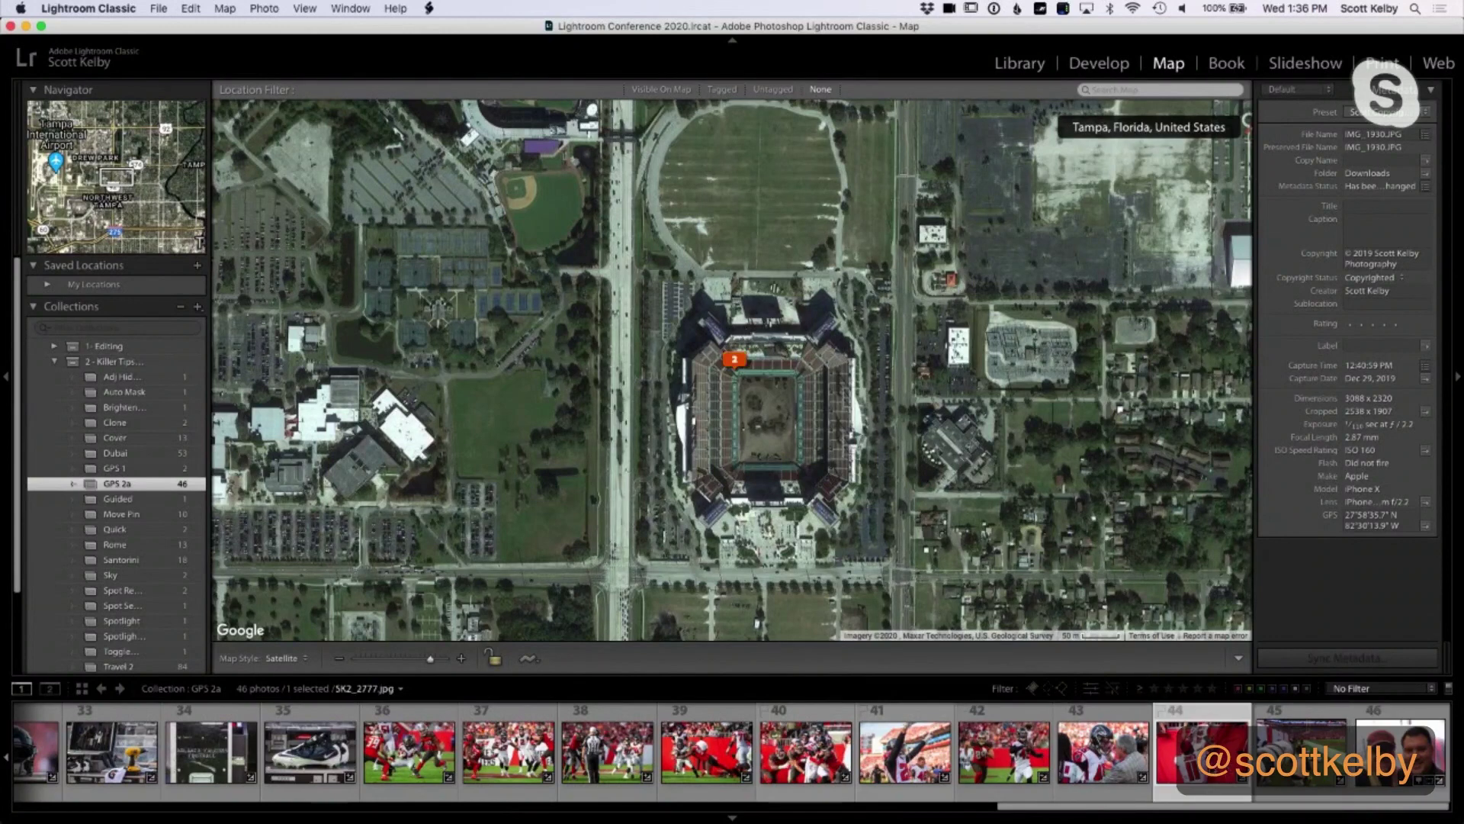
key(super+a)
drag(892, 759, 737, 373)
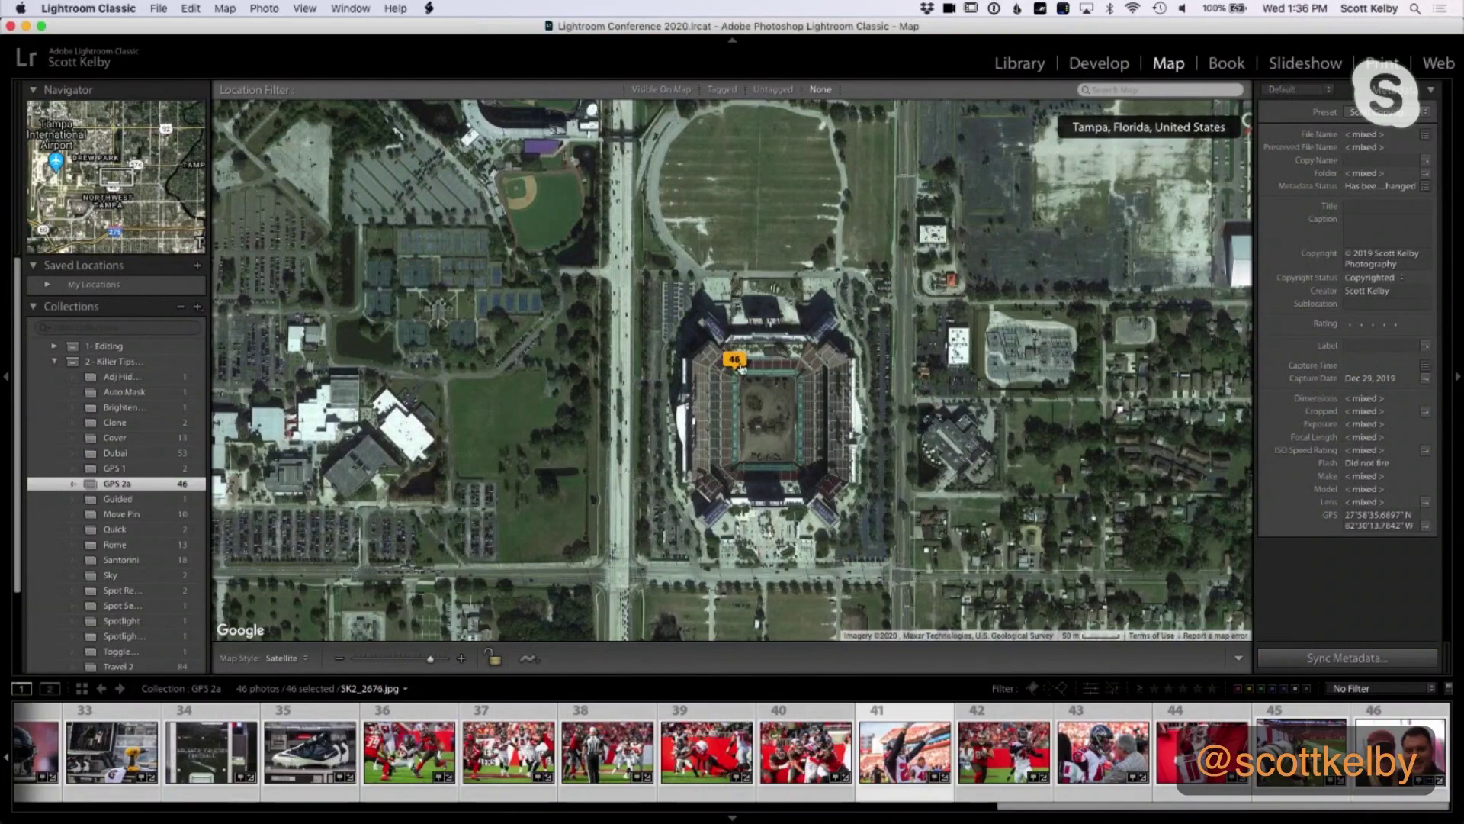
- Open the photo preview of the stadium pin and page through its photos up to the ninth
click(736, 363)
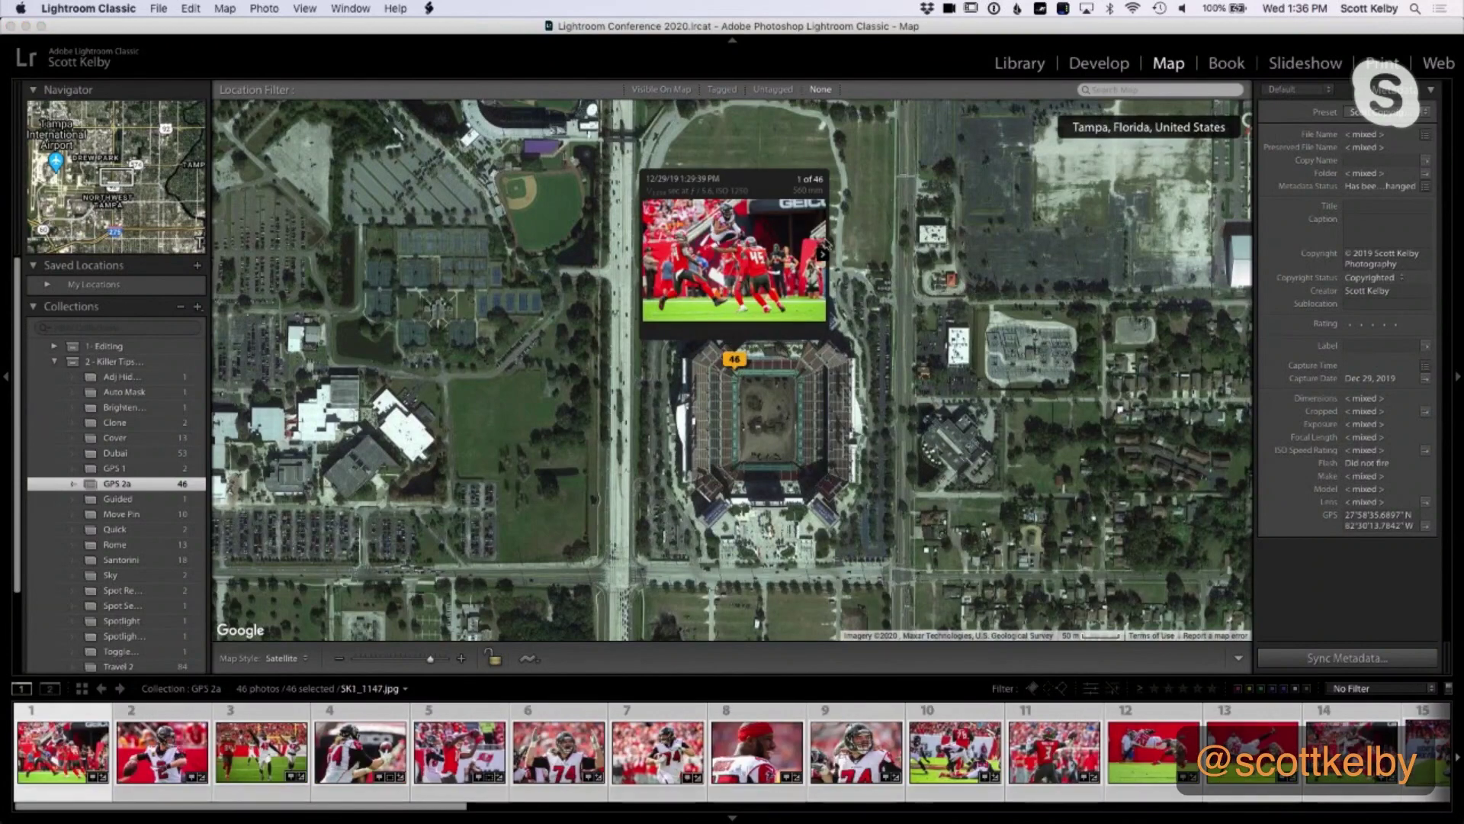
click(822, 256)
click(821, 256)
click(821, 255)
click(822, 255)
click(821, 256)
click(822, 256)
click(821, 255)
click(821, 255)
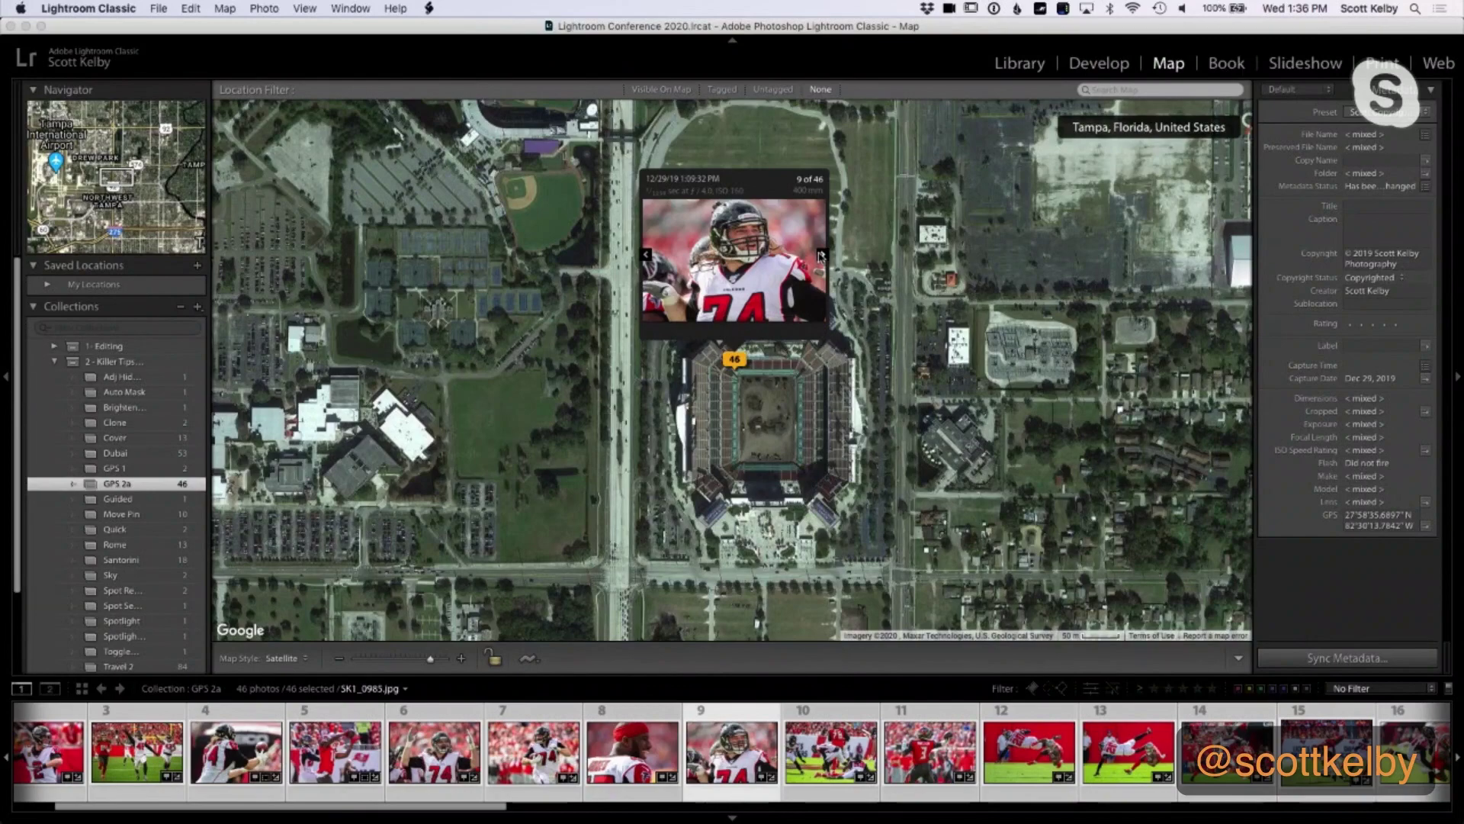
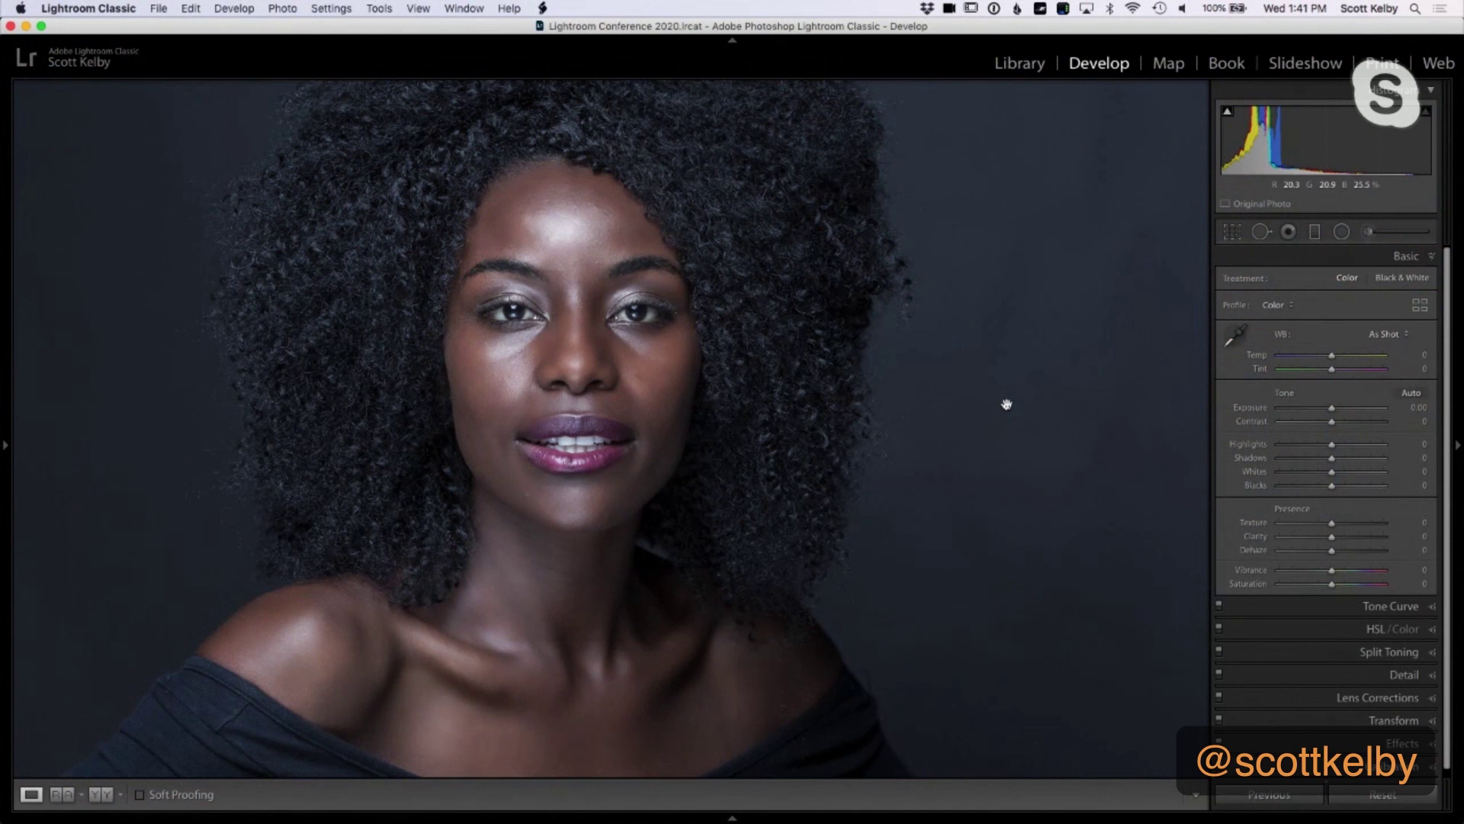
- Activate the White Balance Selector on the portrait and reveal an enlarged Navigator preview
click(1235, 335)
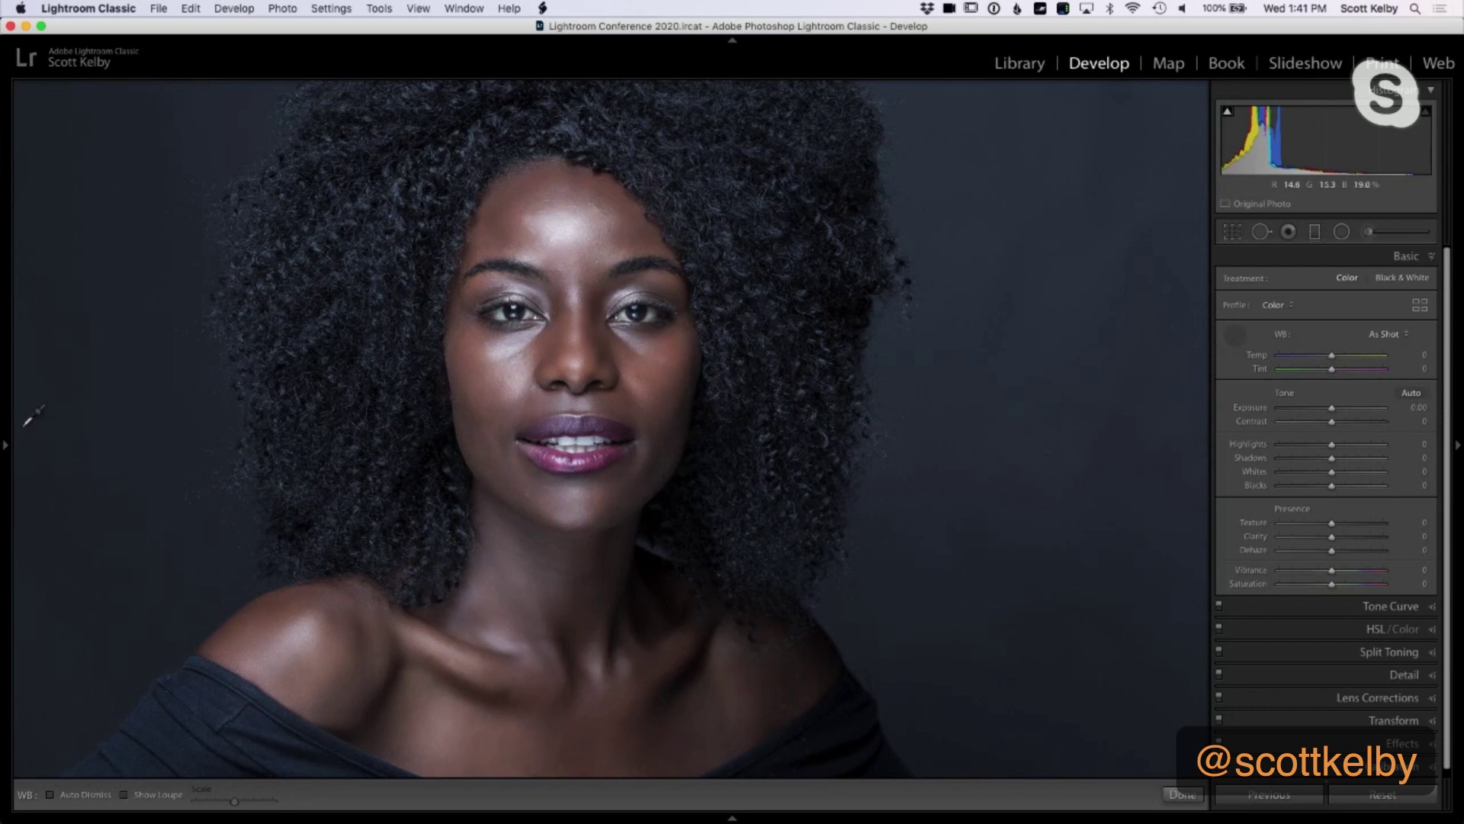
click(6, 448)
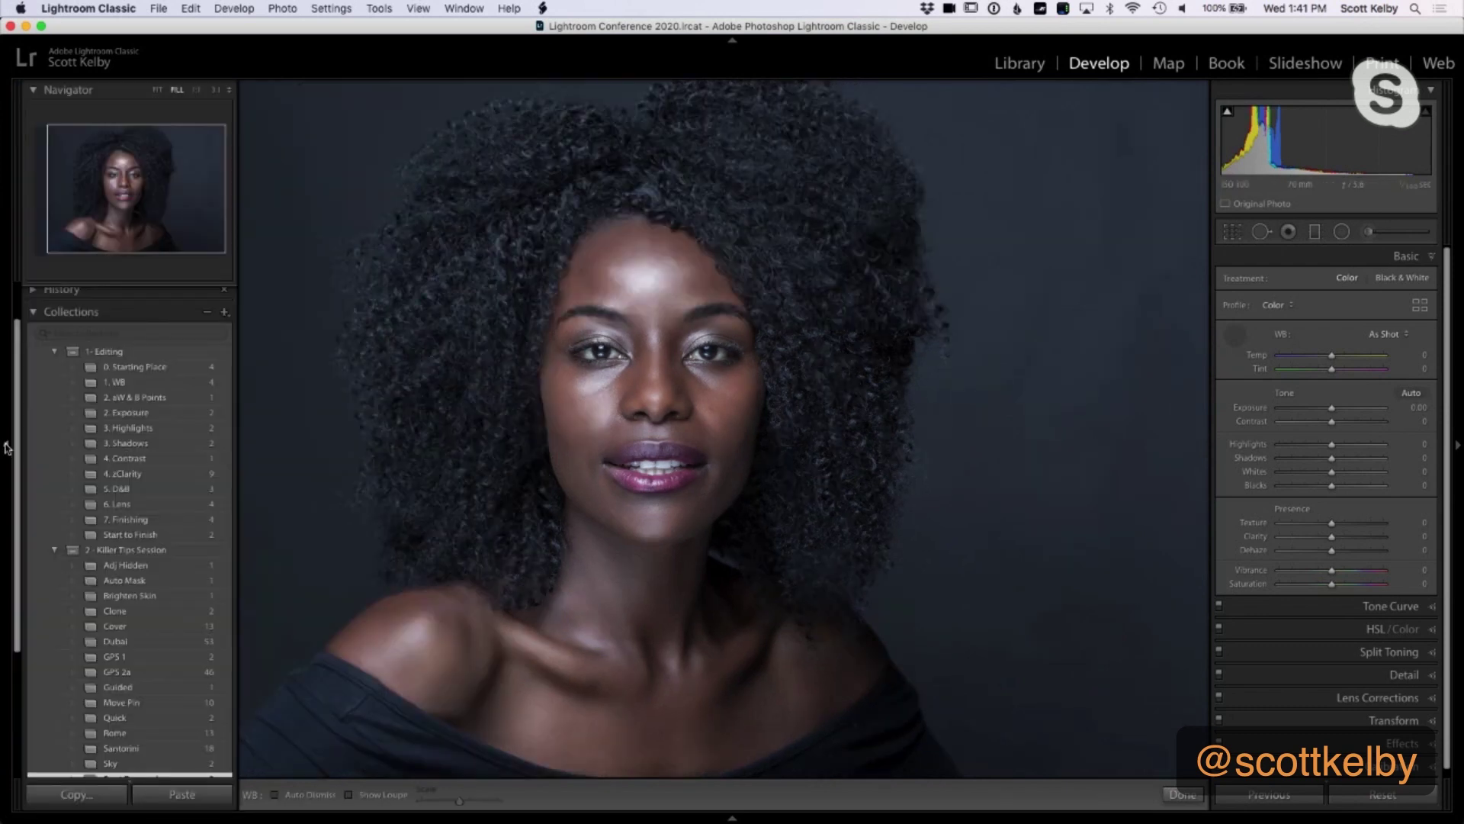
drag(235, 315, 334, 313)
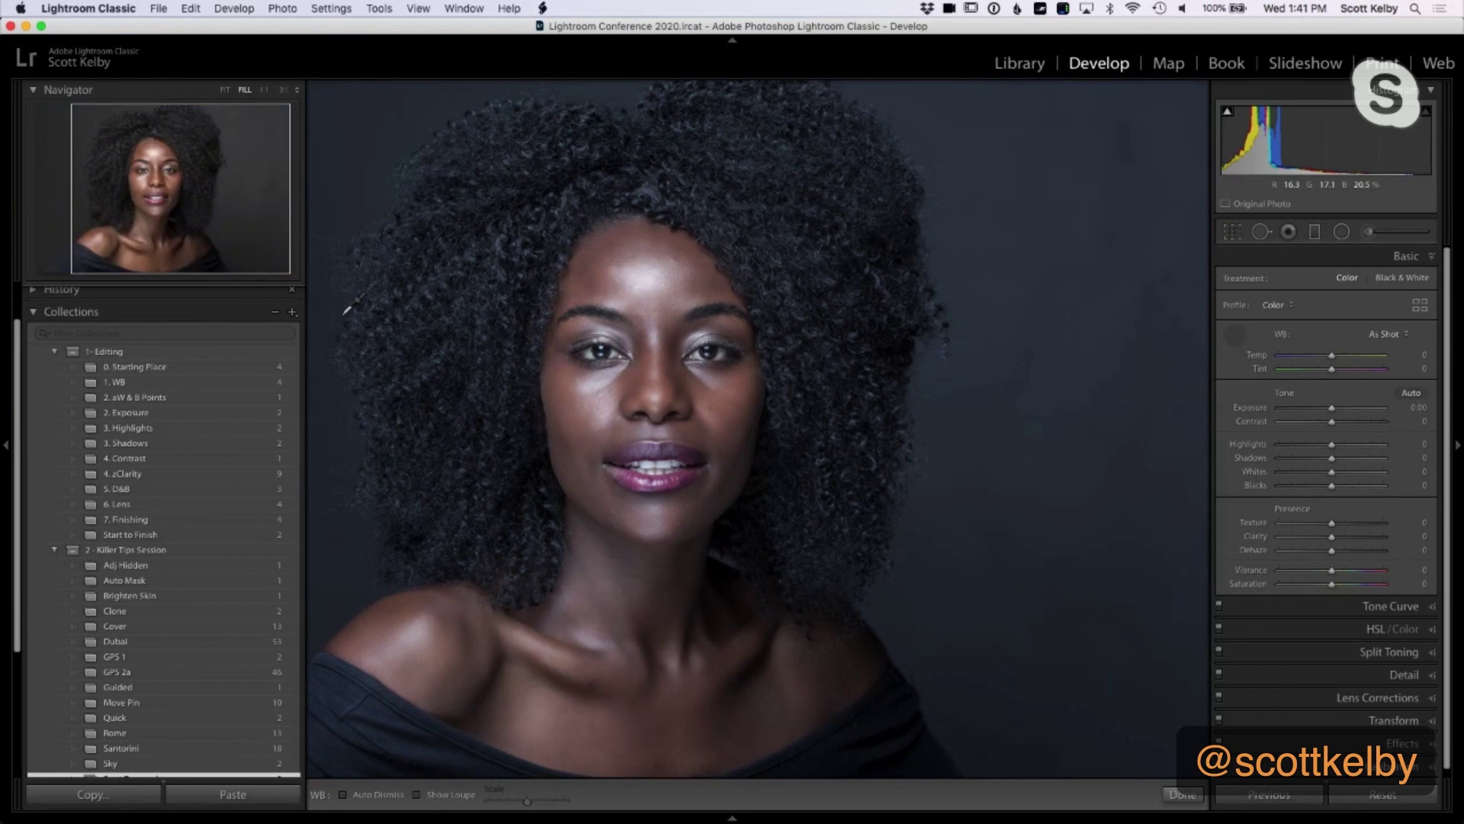
- Sample the white balance at the hair's outer edge, undo it, and sample a spot within the dark hair instead
click(349, 310)
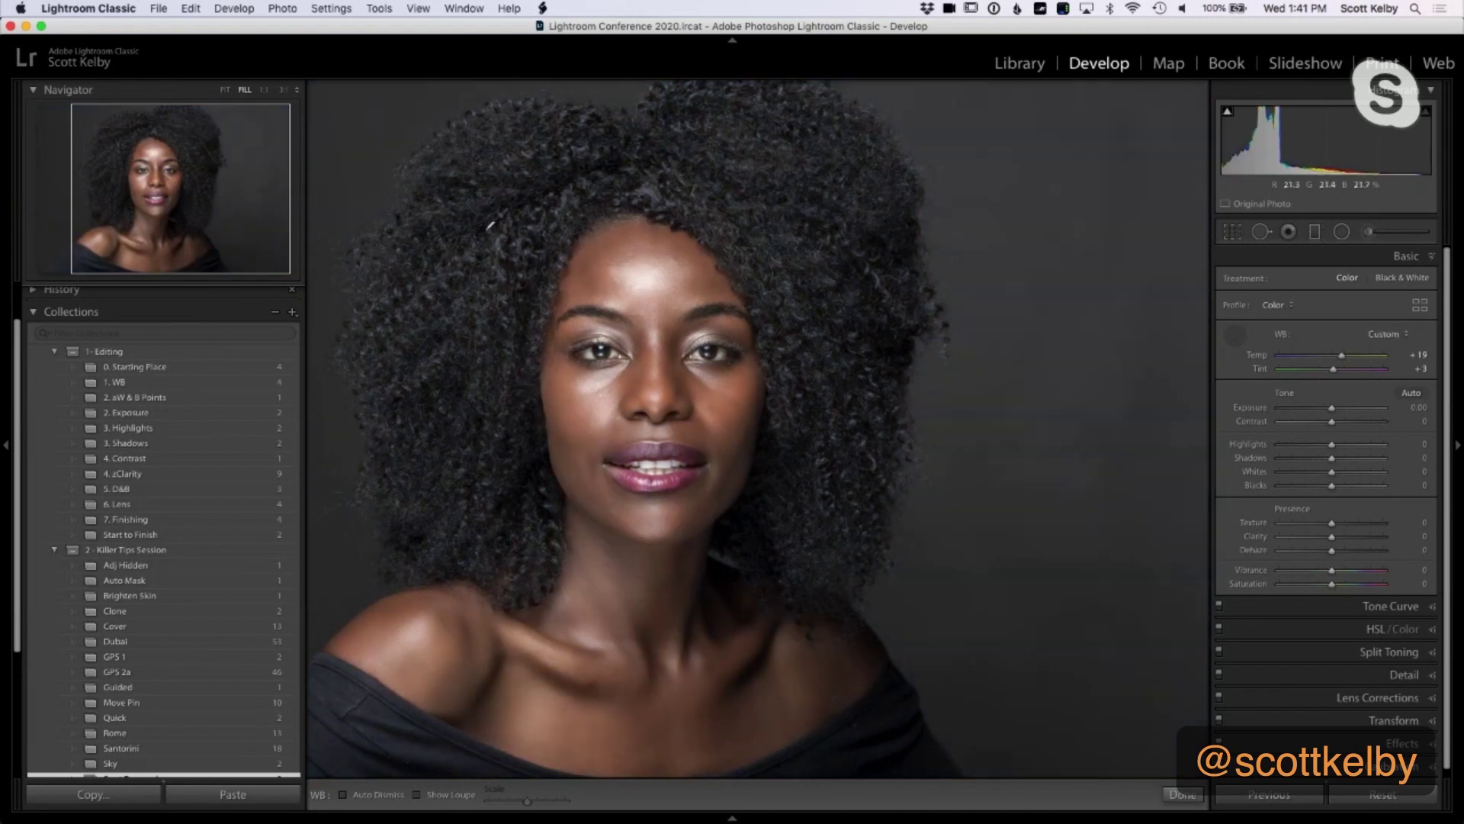
key(super+z)
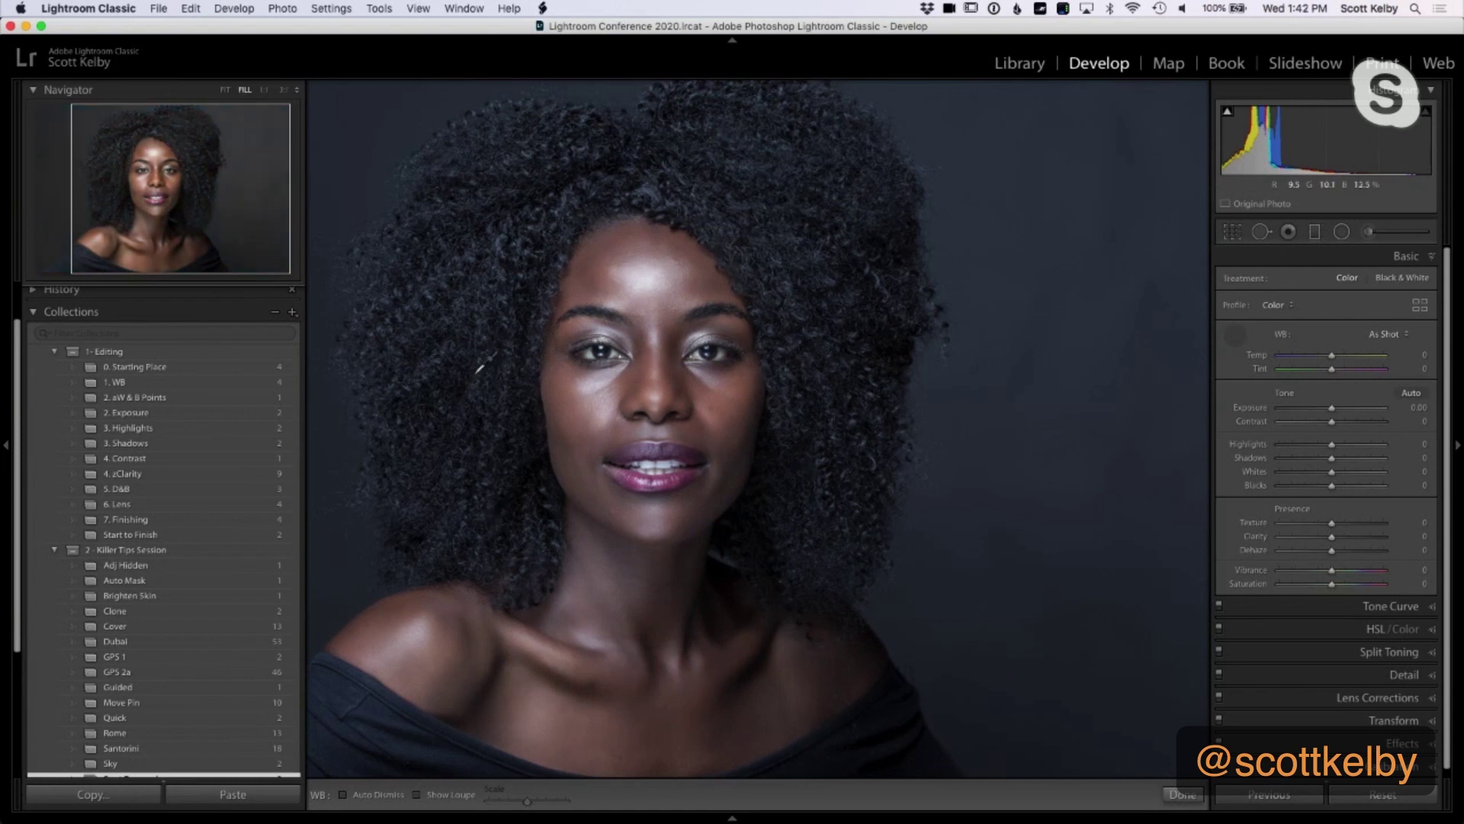
click(490, 365)
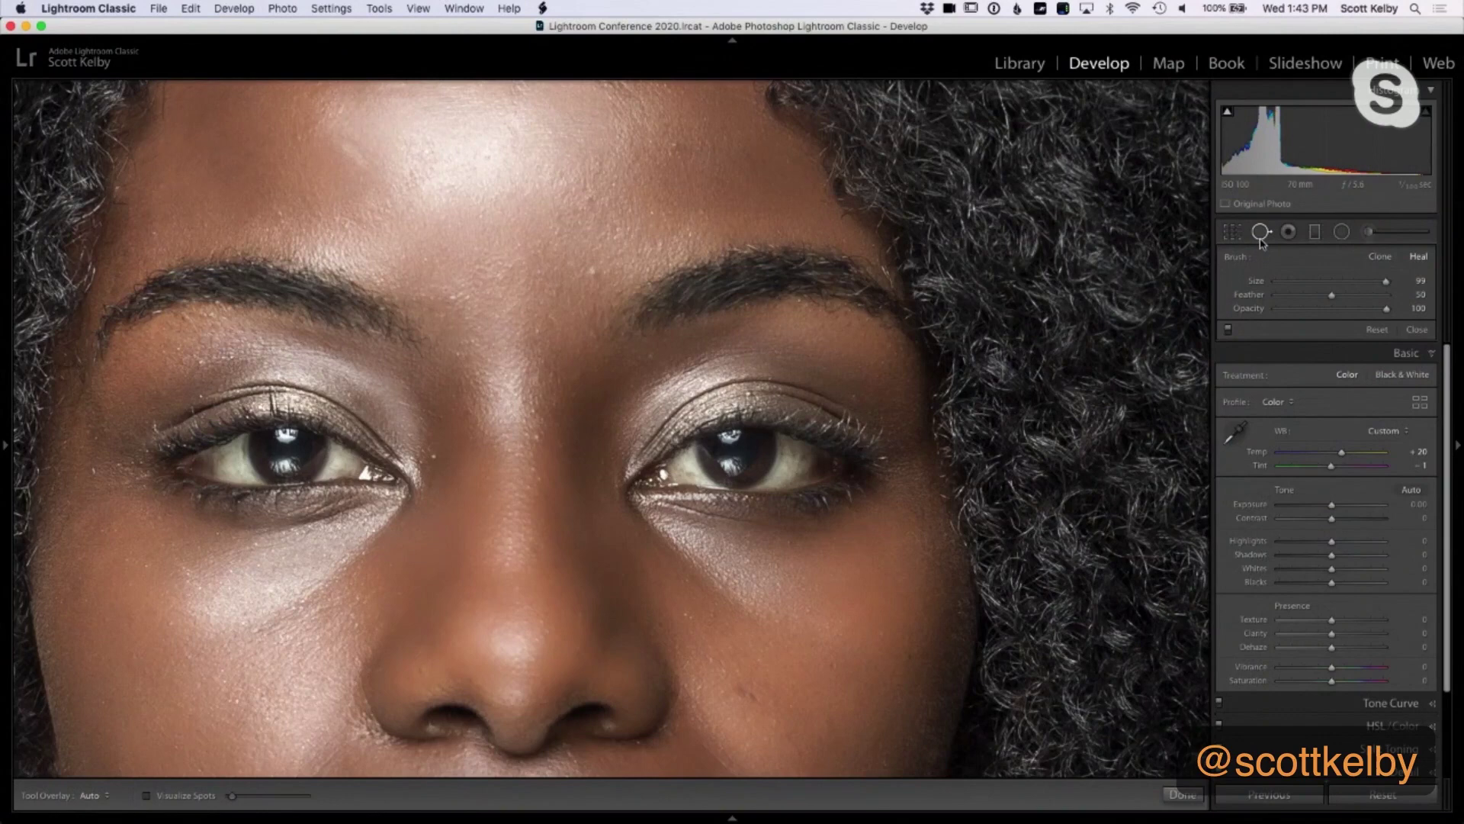
- Heal three forehead blemishes with size 55 spots, moving the source of the one beside the inner eyebrow to nearby forehead skin
click(594, 271)
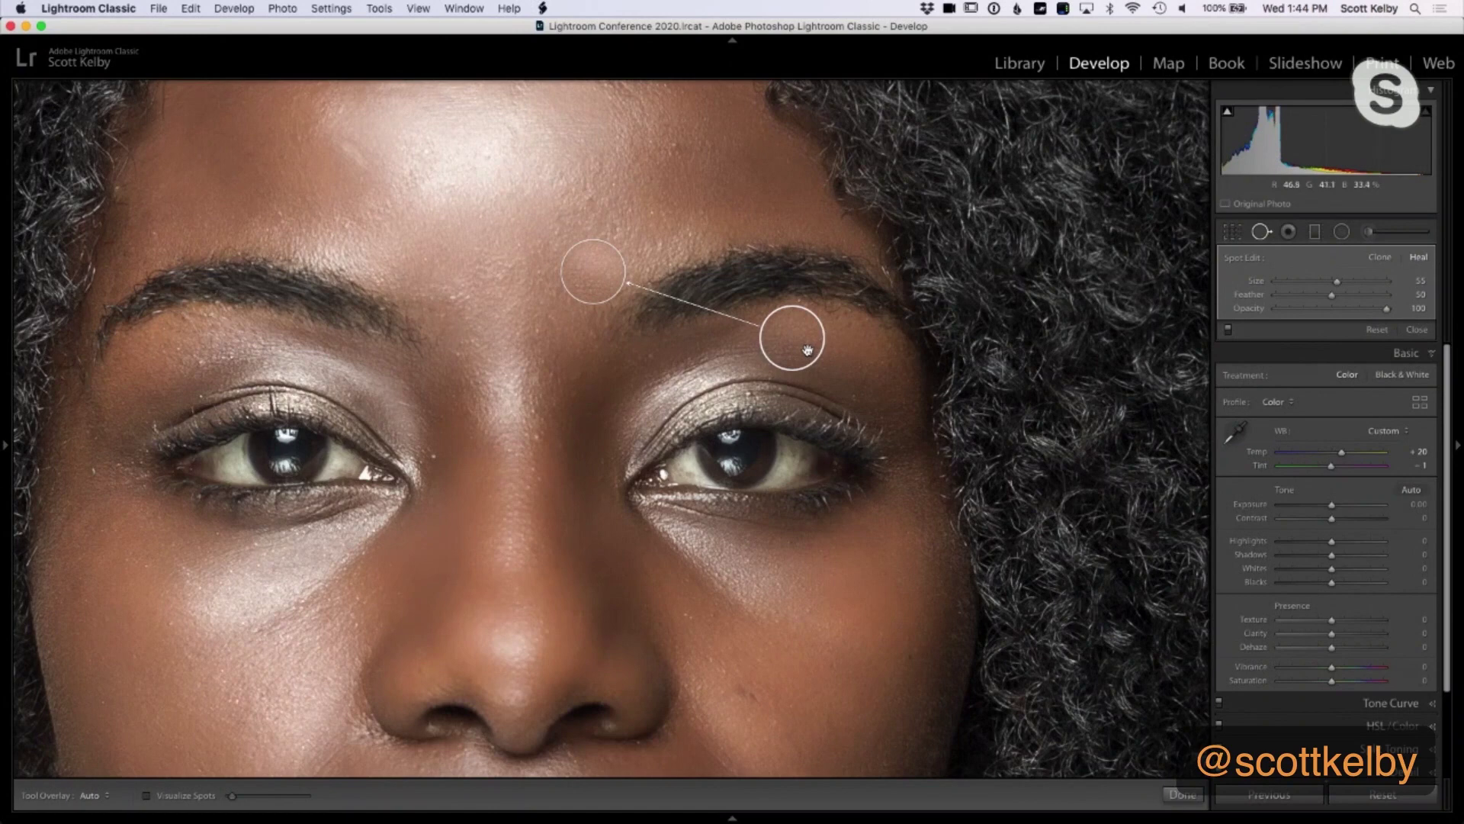
drag(787, 339, 676, 225)
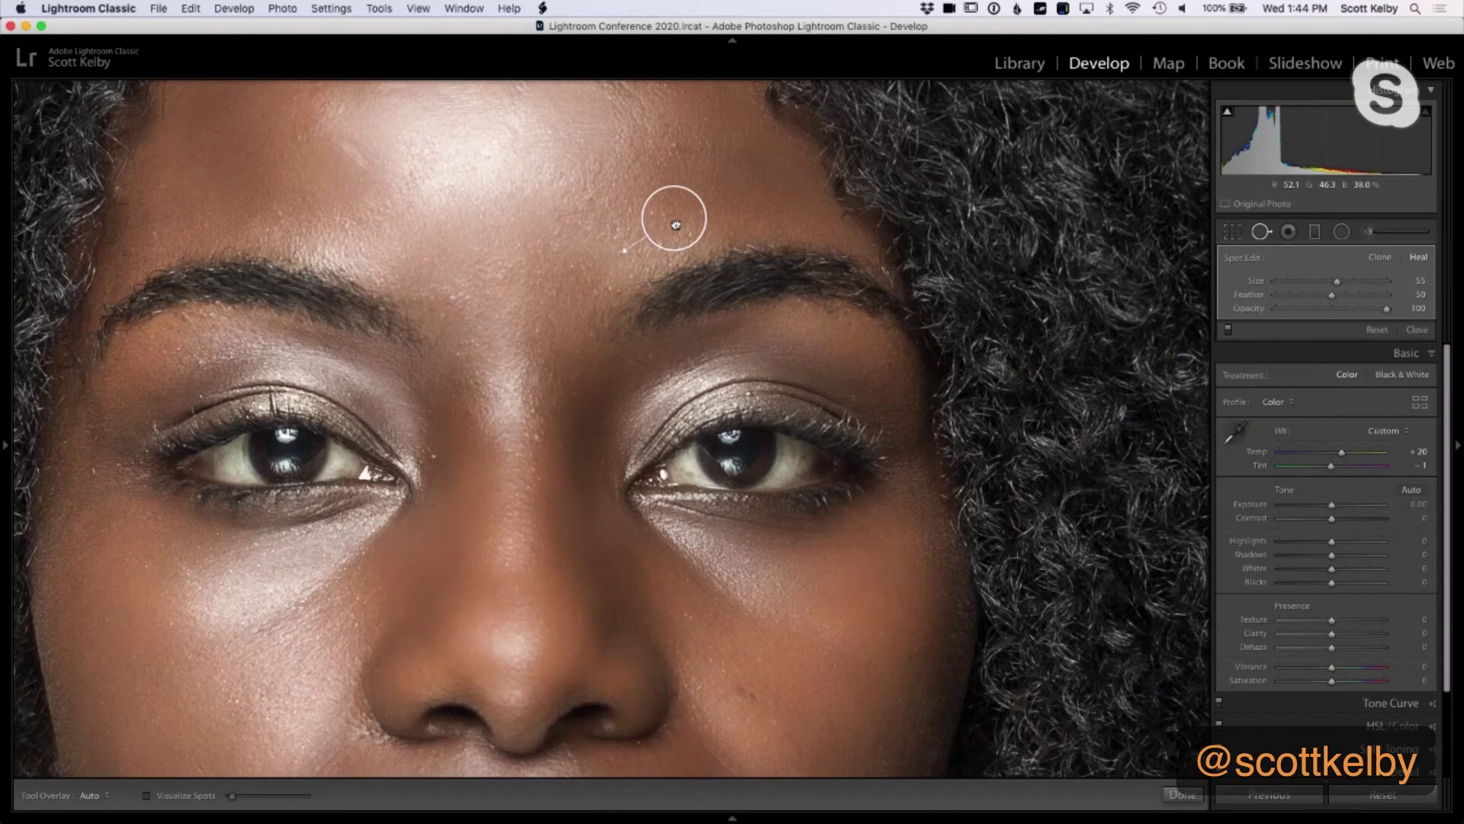
drag(675, 225, 676, 224)
click(680, 146)
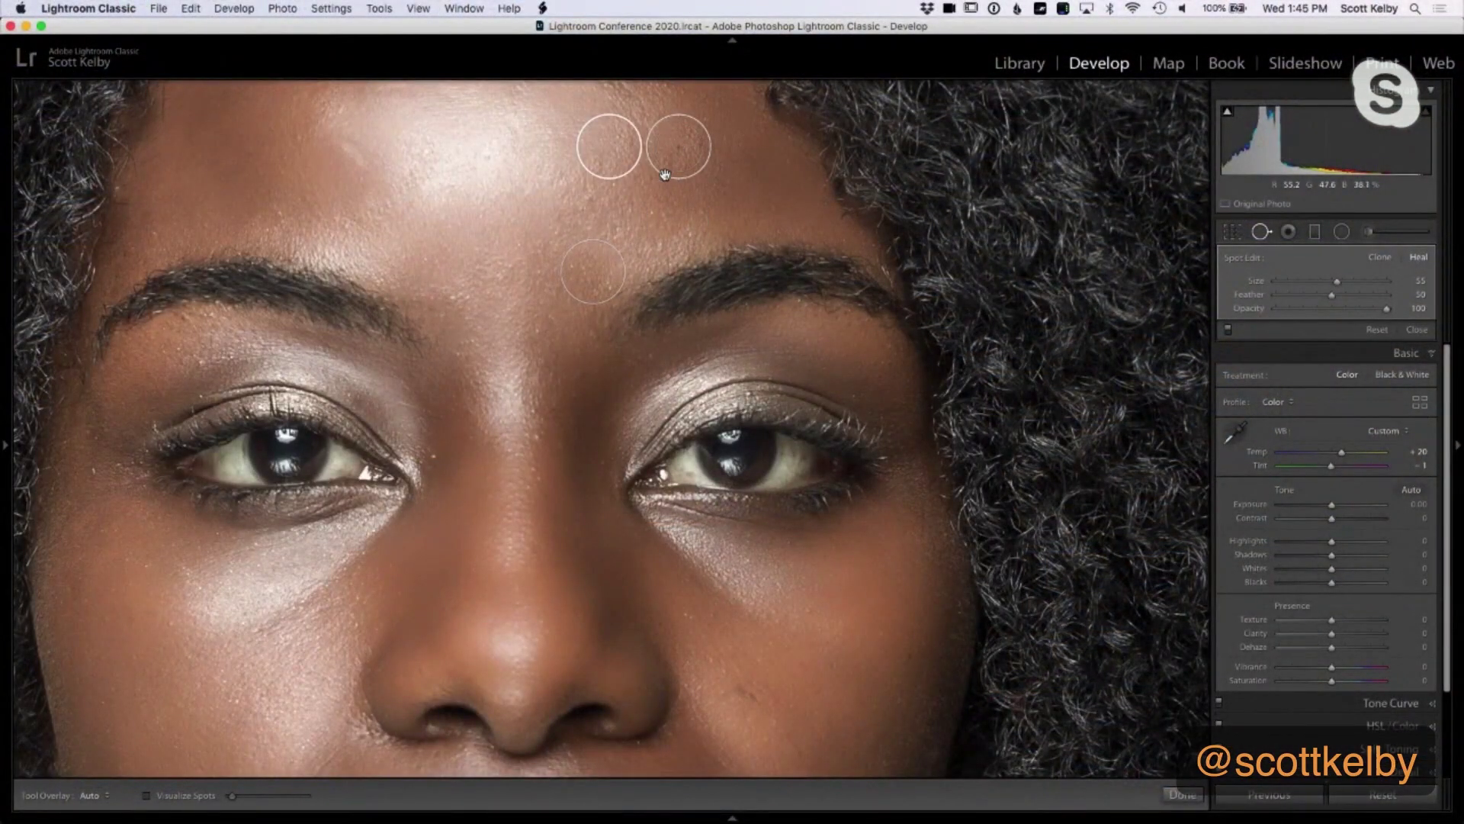
click(593, 205)
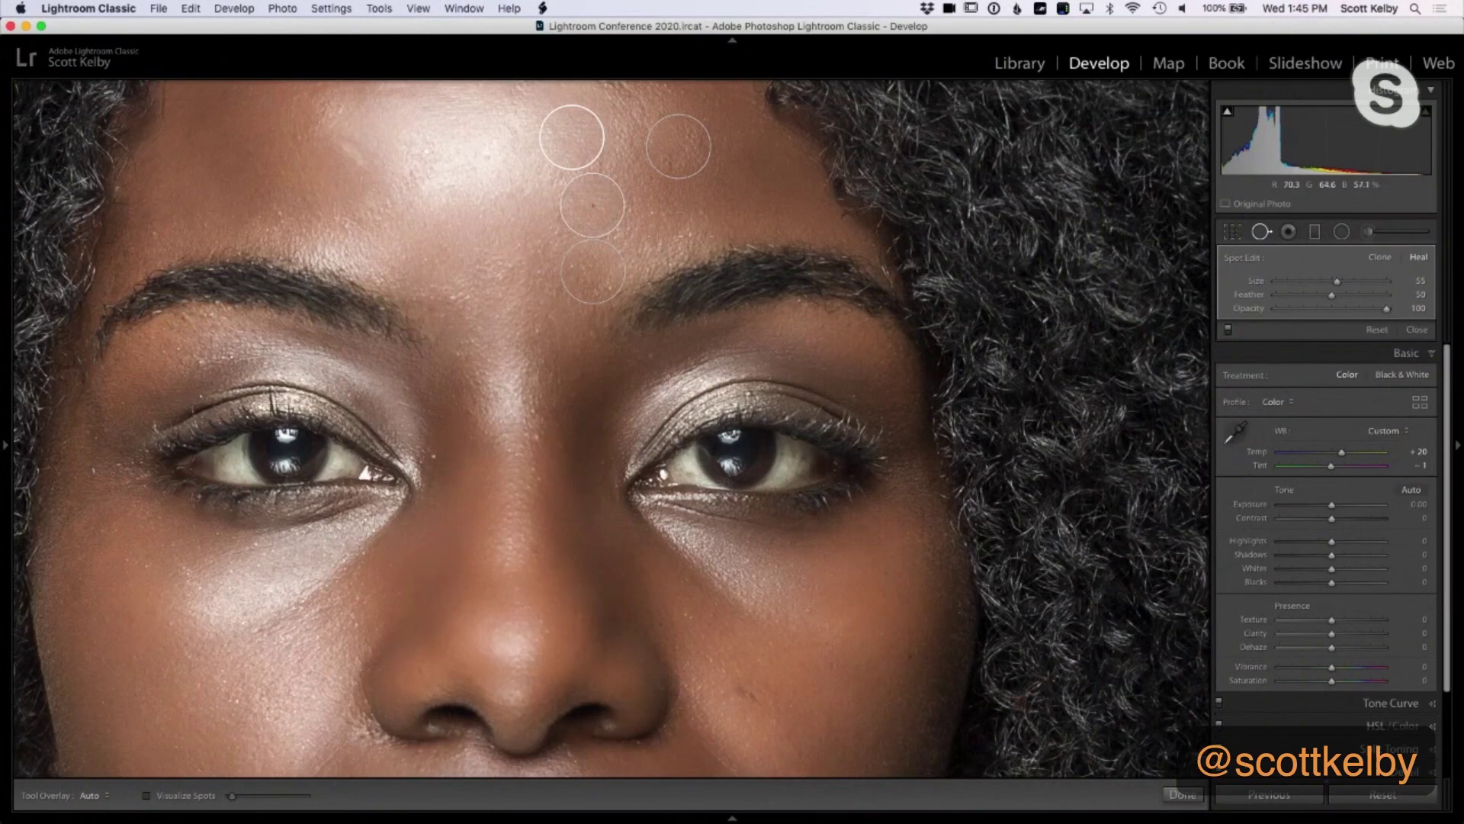
- Enlarge the healing brush to size 76 and heal further spots across the upper forehead in the full portrait view
key(z)
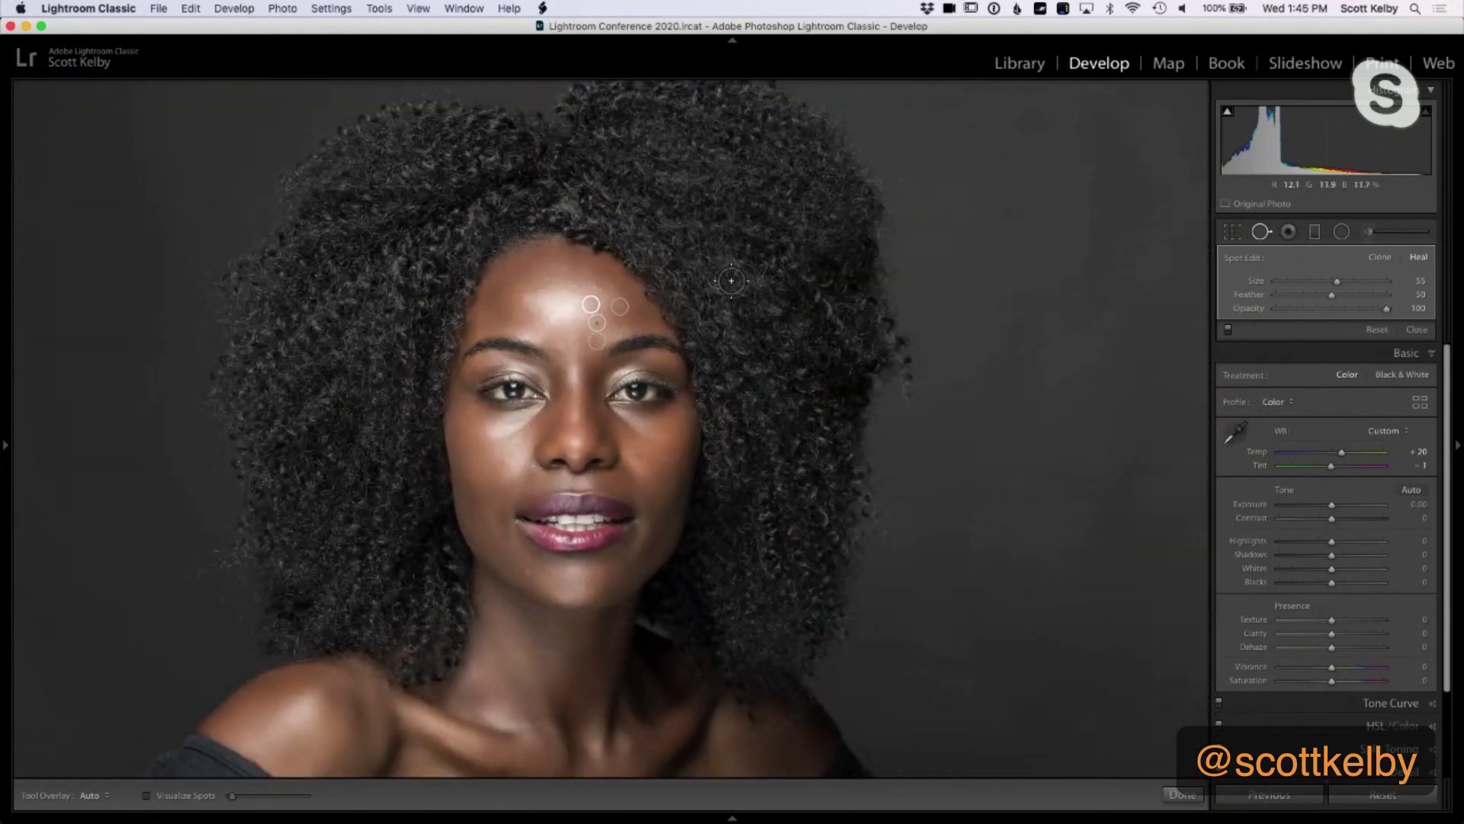
scroll(511, 314, up, 4)
click(511, 313)
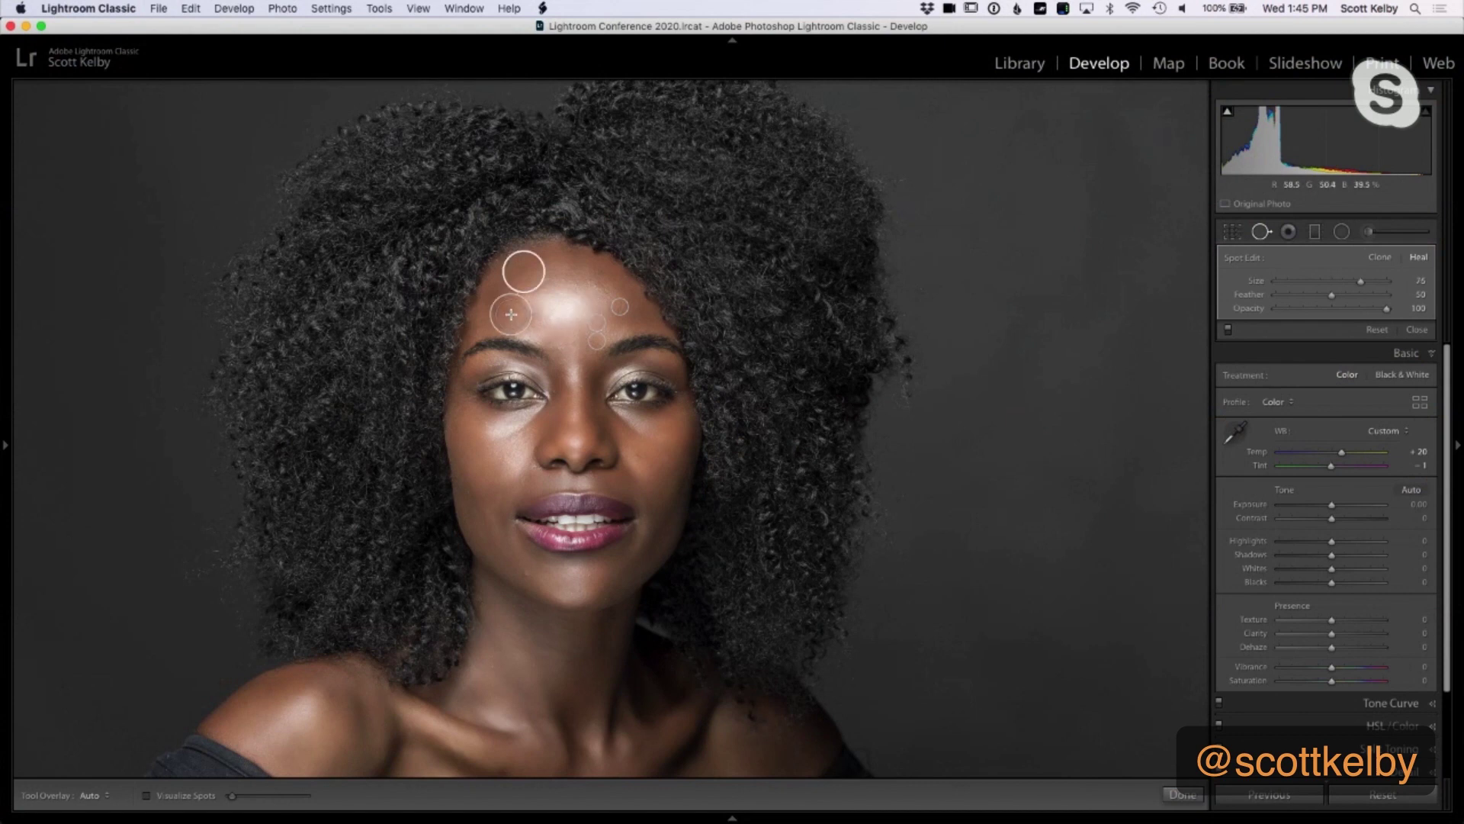
click(593, 281)
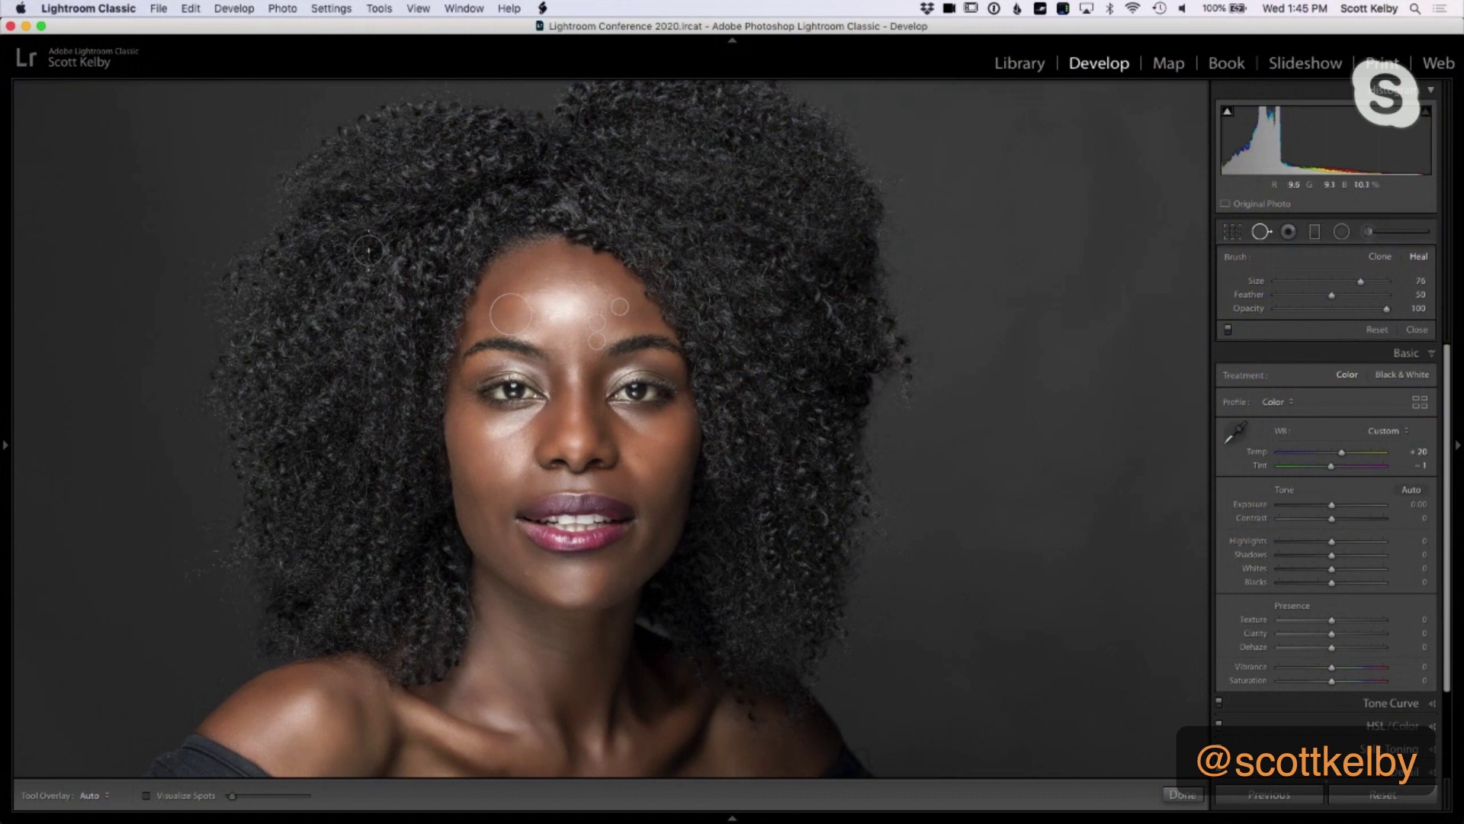
click(509, 311)
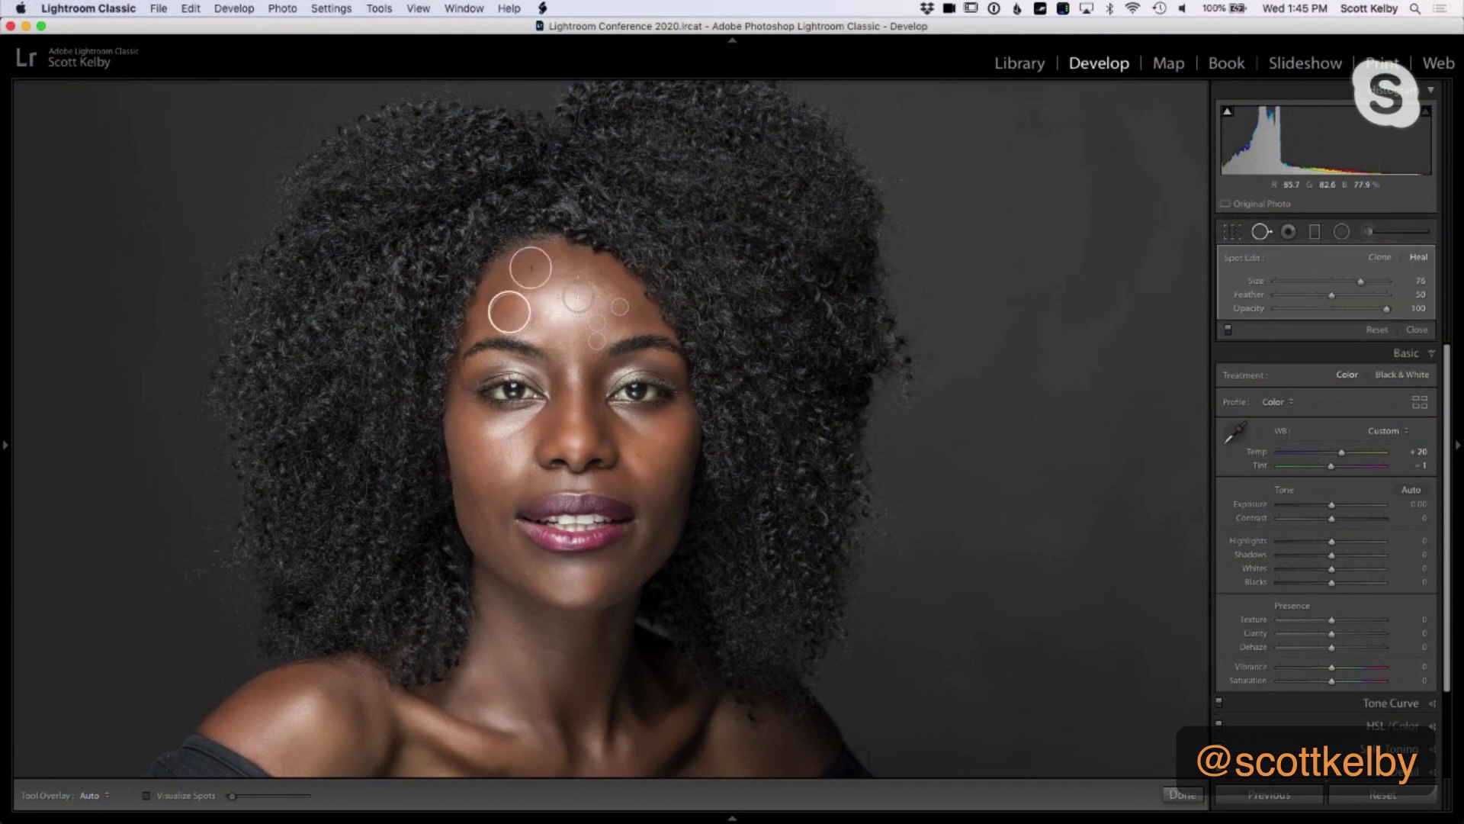
- Move the source of the healing spot on the upper forehead to the skin in the middle of the forehead
mouse_move(509, 312)
mouse_down()
mouse_move(501, 299)
mouse_move(578, 296)
mouse_move(514, 307)
mouse_move(582, 275)
mouse_move(512, 306)
mouse_move(578, 297)
mouse_up()
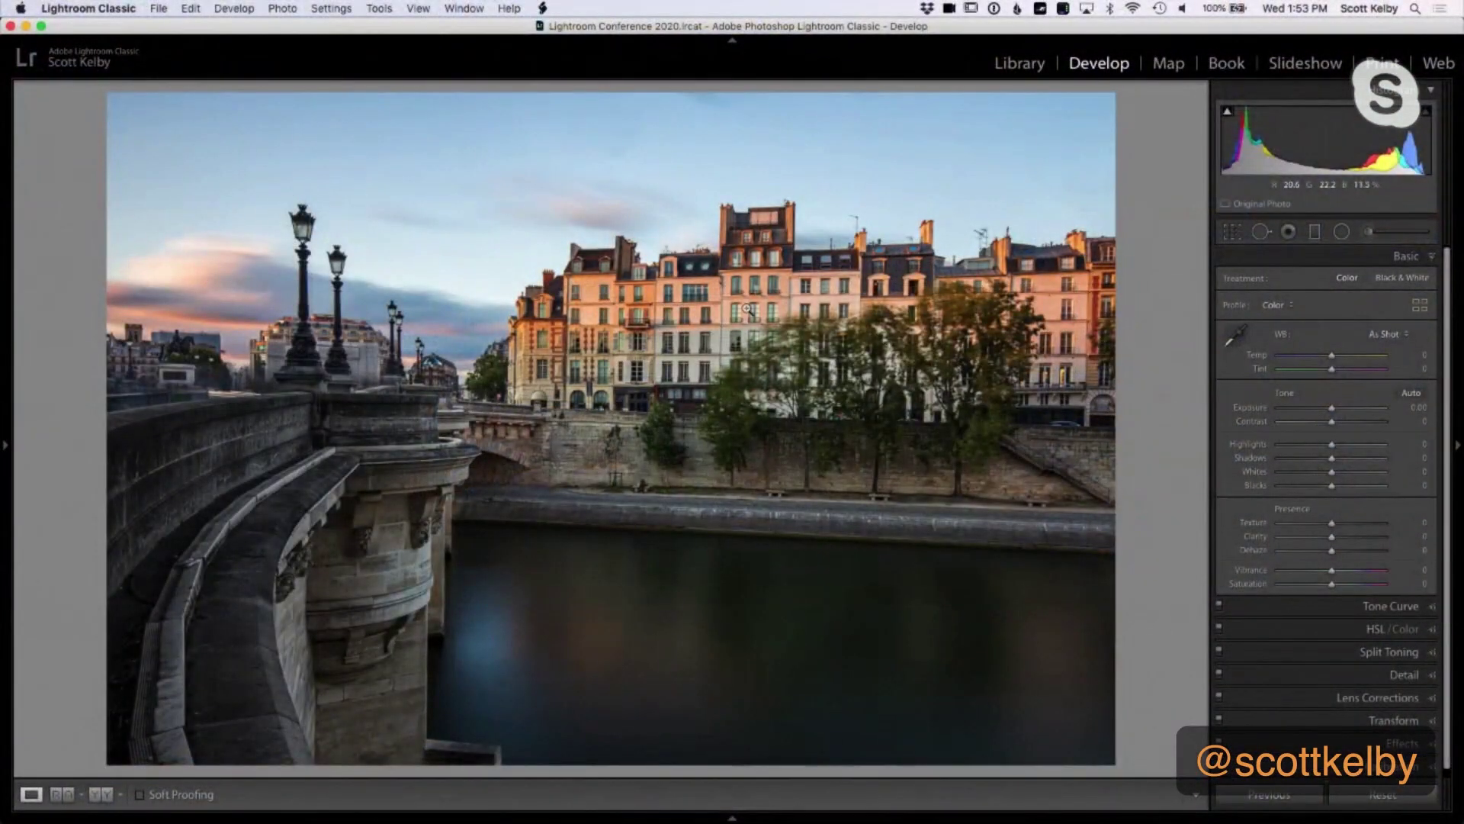
- Start importing photos from another catalog, select Lighting Recipes.lrcat as the source, and cancel the import
click(159, 9)
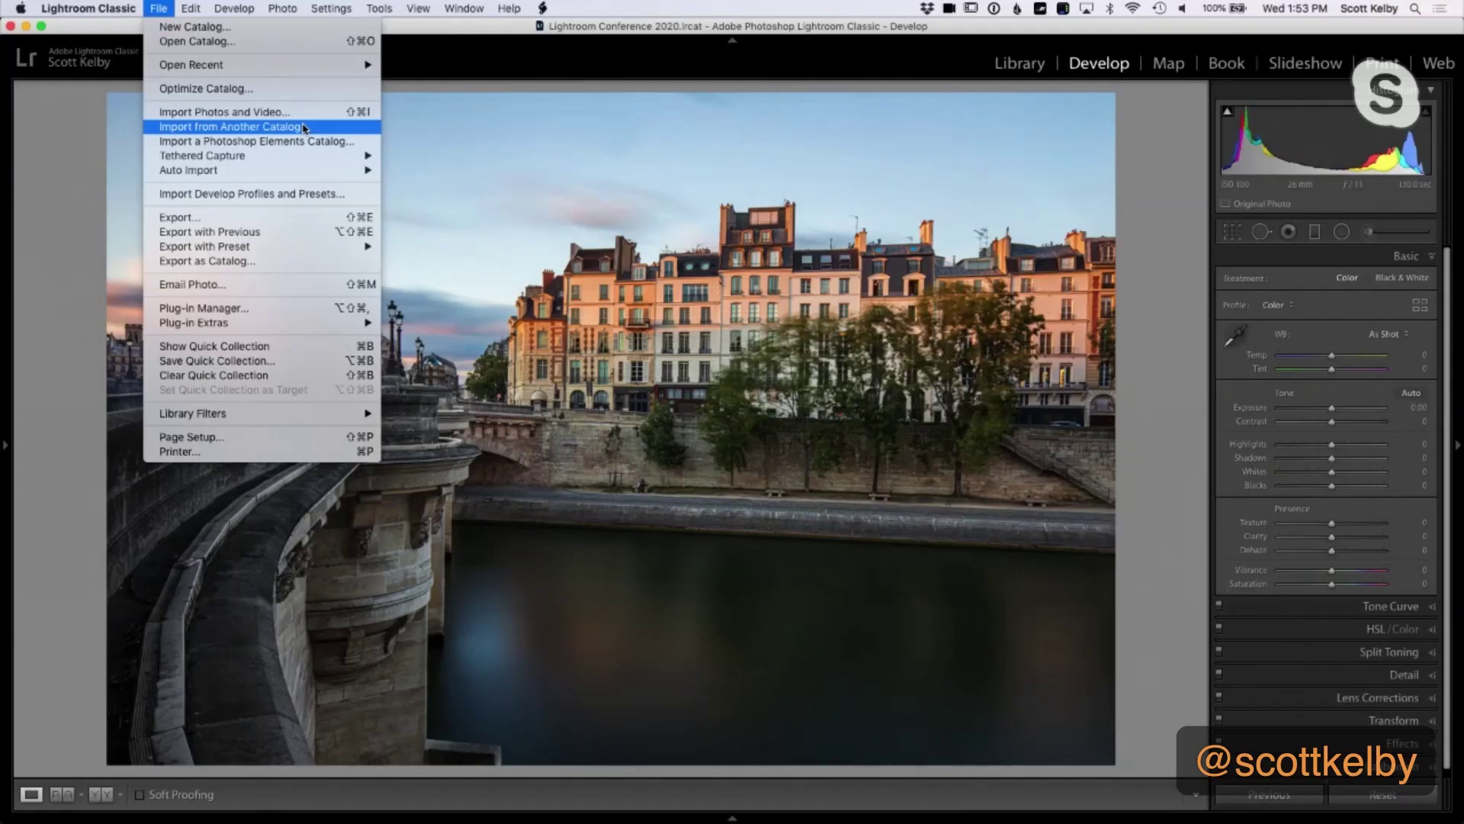
click(303, 127)
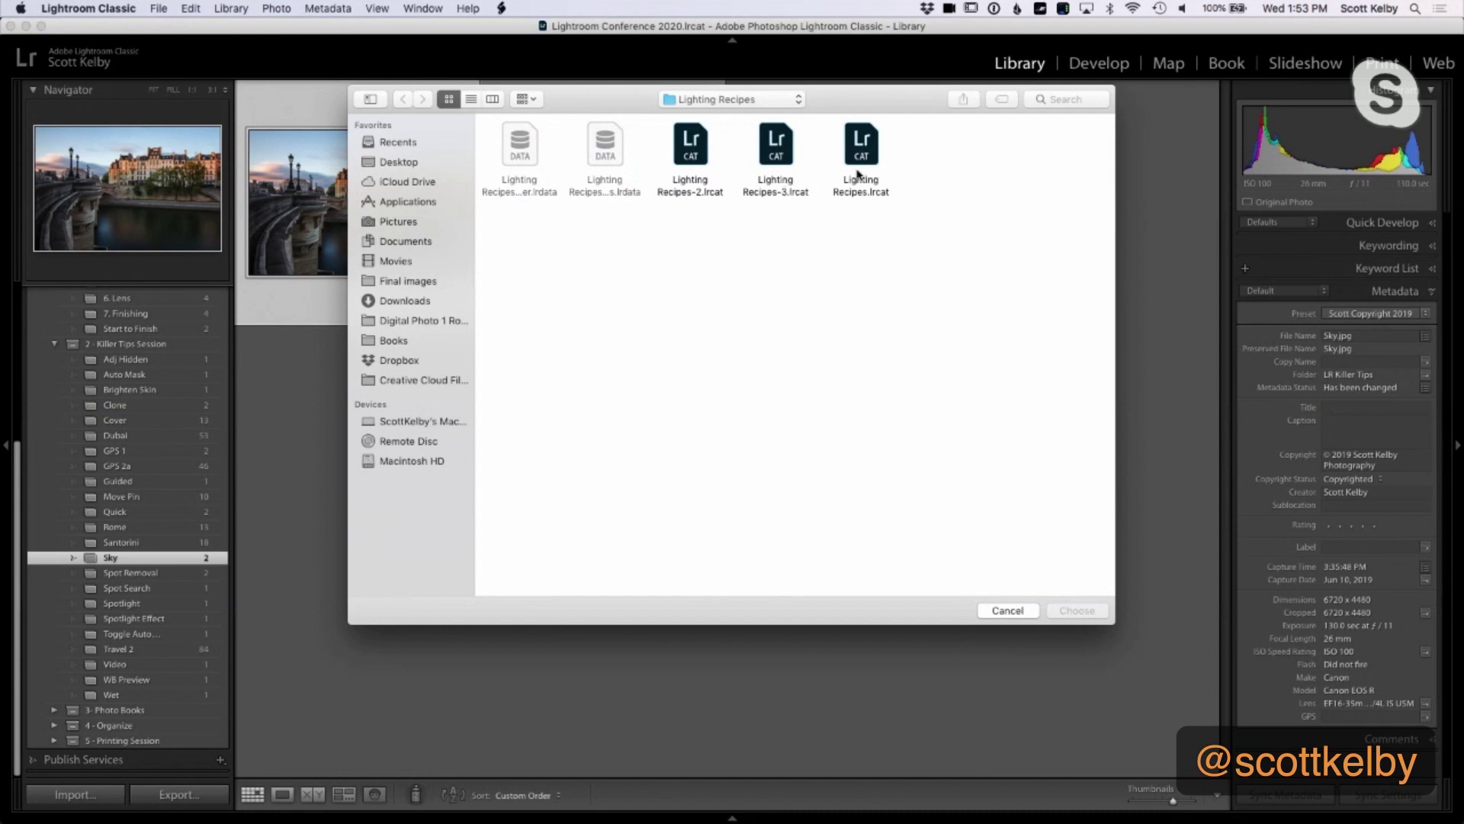
click(871, 152)
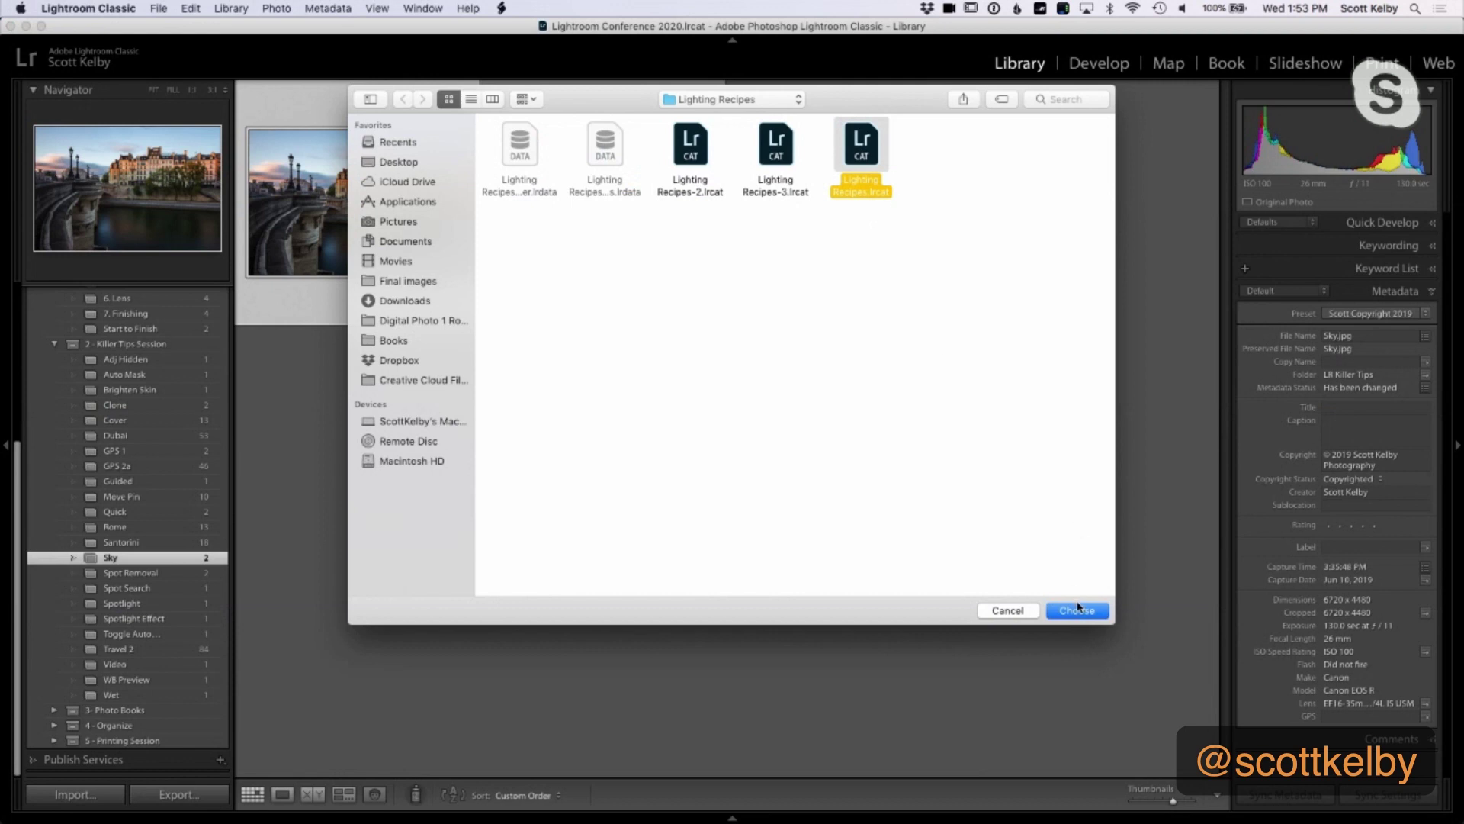
click(1008, 611)
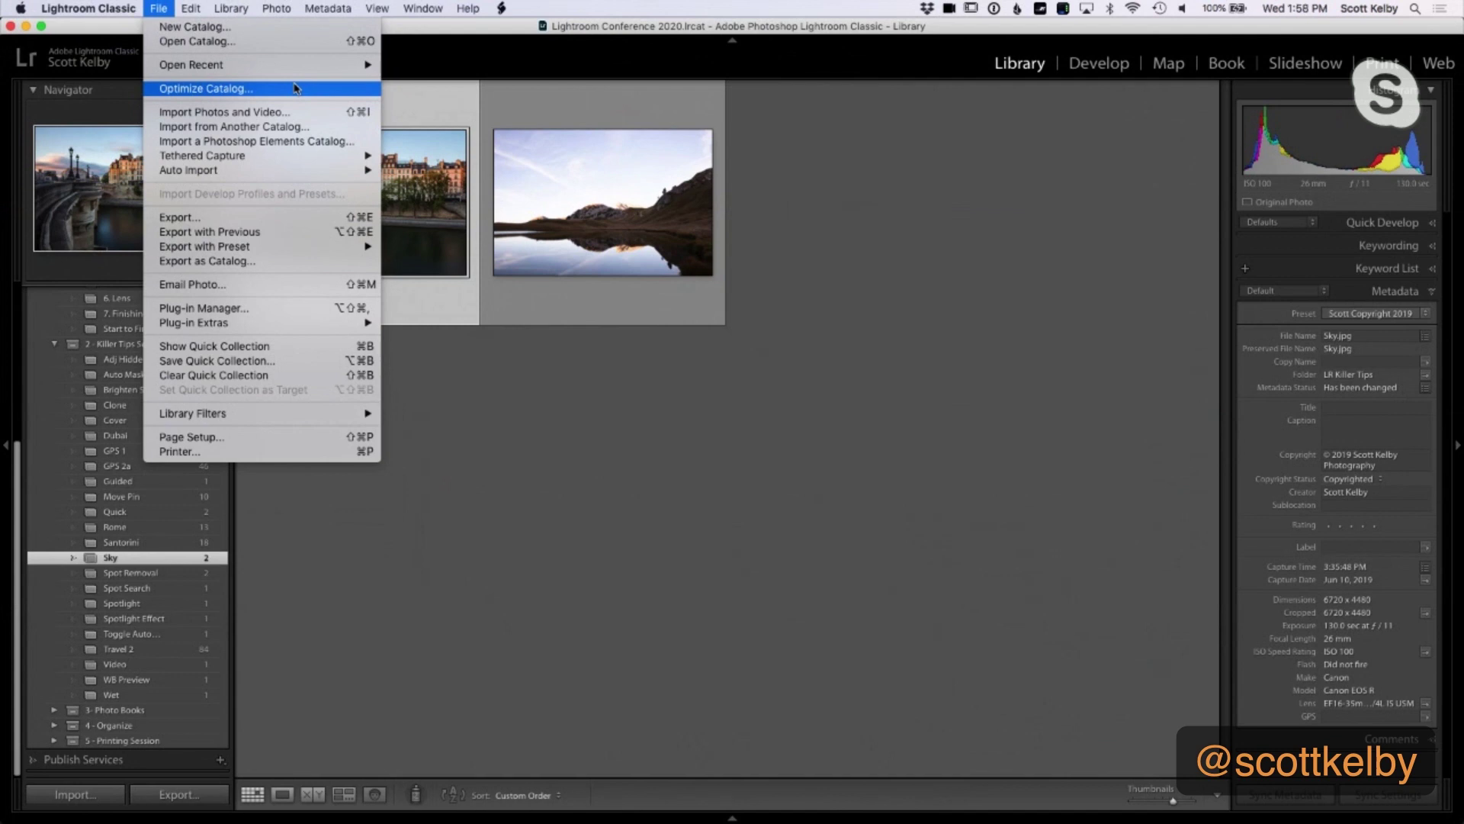
- Bring up the catalog optimization prompt and dismiss it without optimizing
click(296, 88)
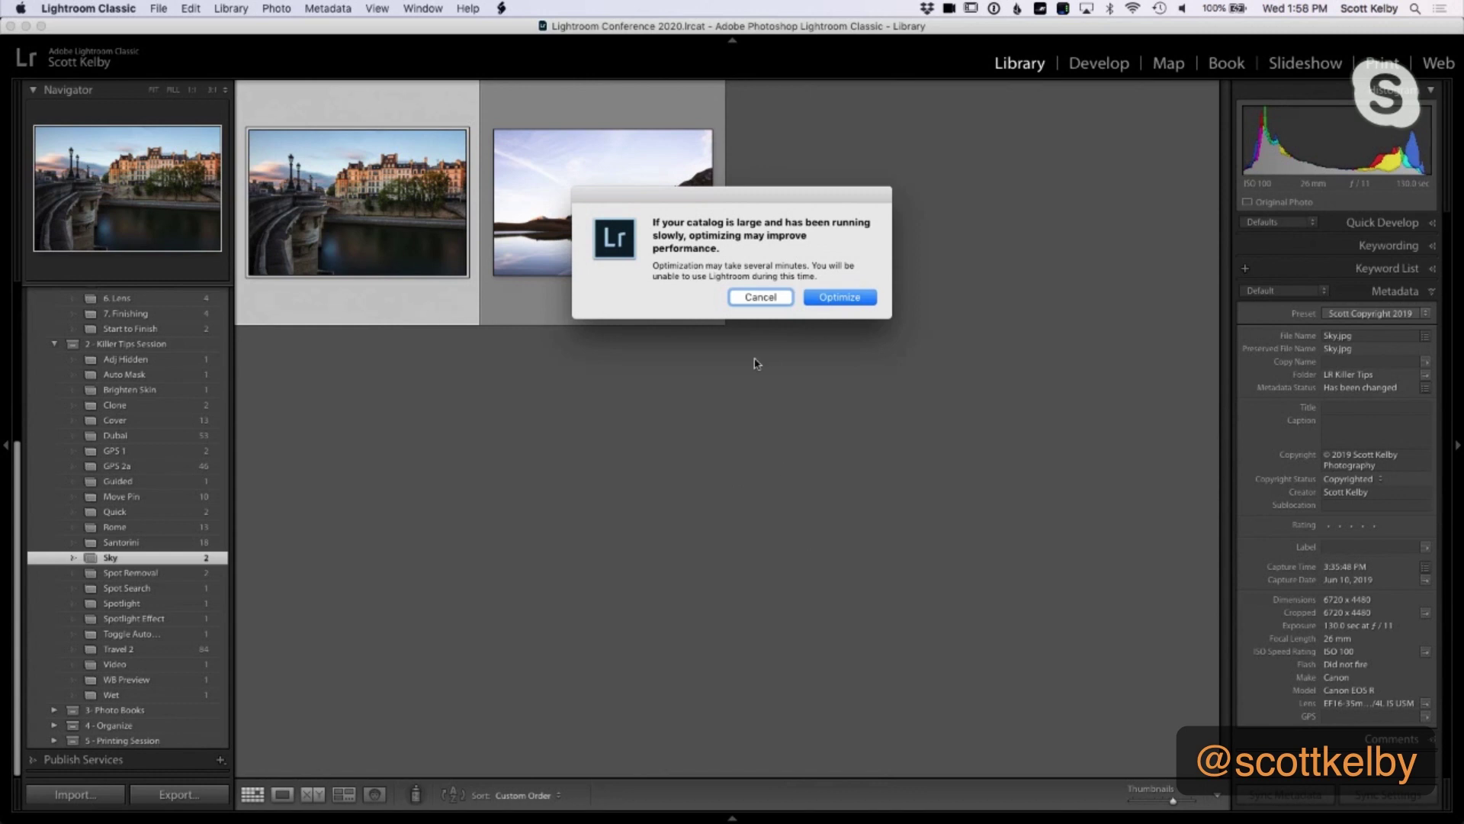
click(756, 299)
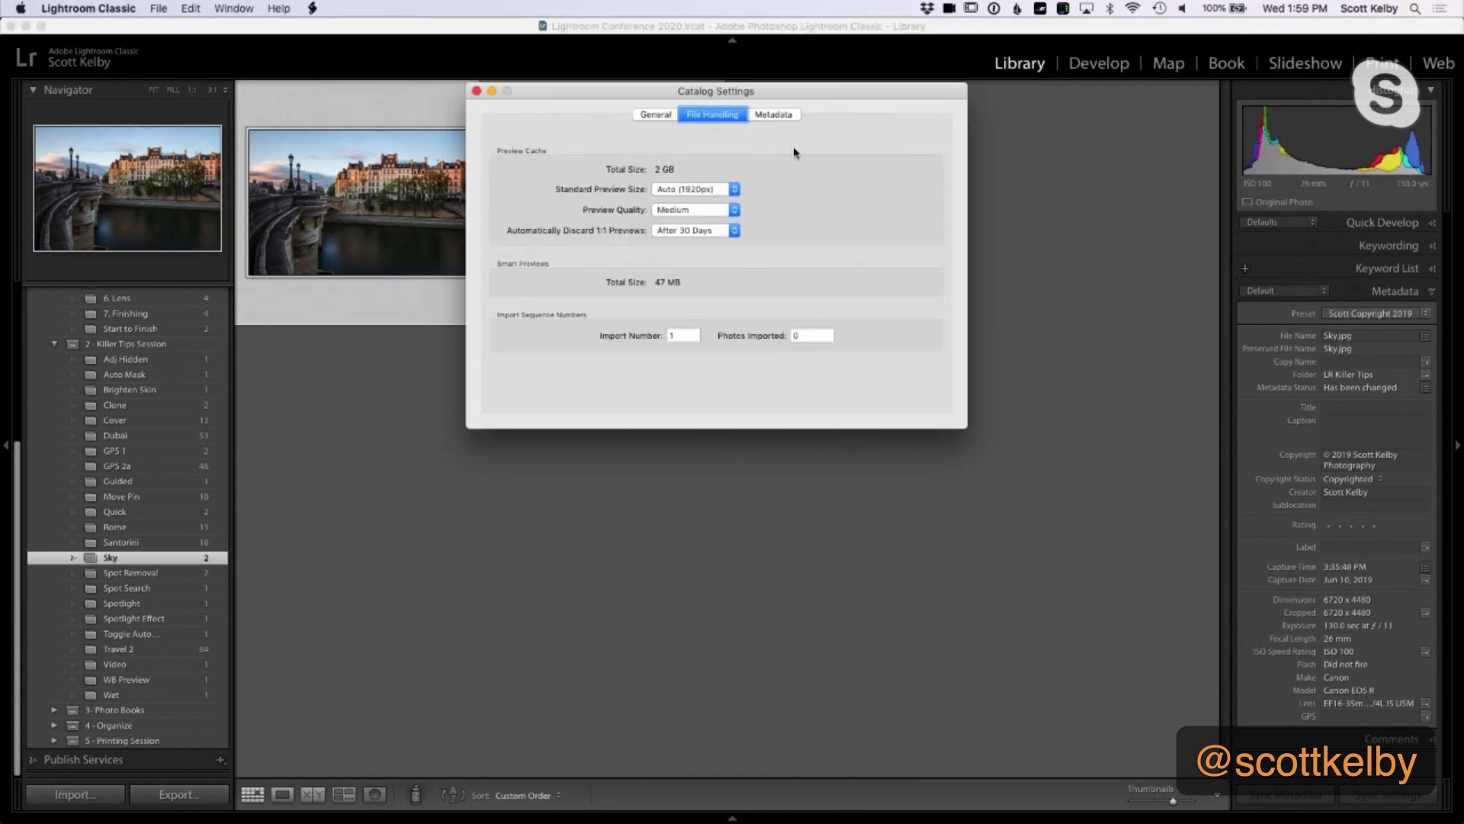
- Check the automatic 1:1 preview discard choices, set the standard preview size to 2880 pixels, and close the catalog settings
click(730, 230)
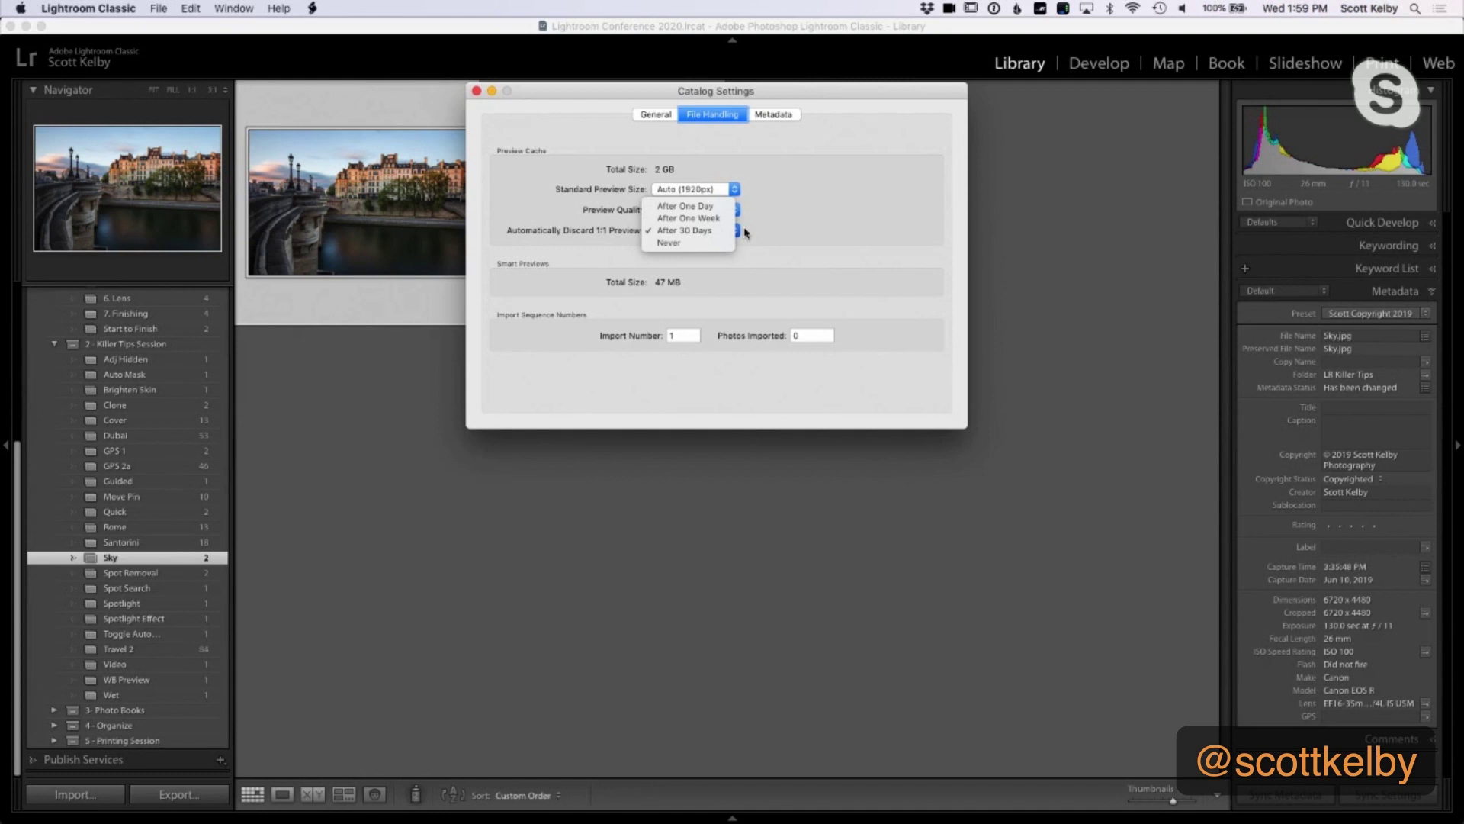
click(763, 218)
click(732, 190)
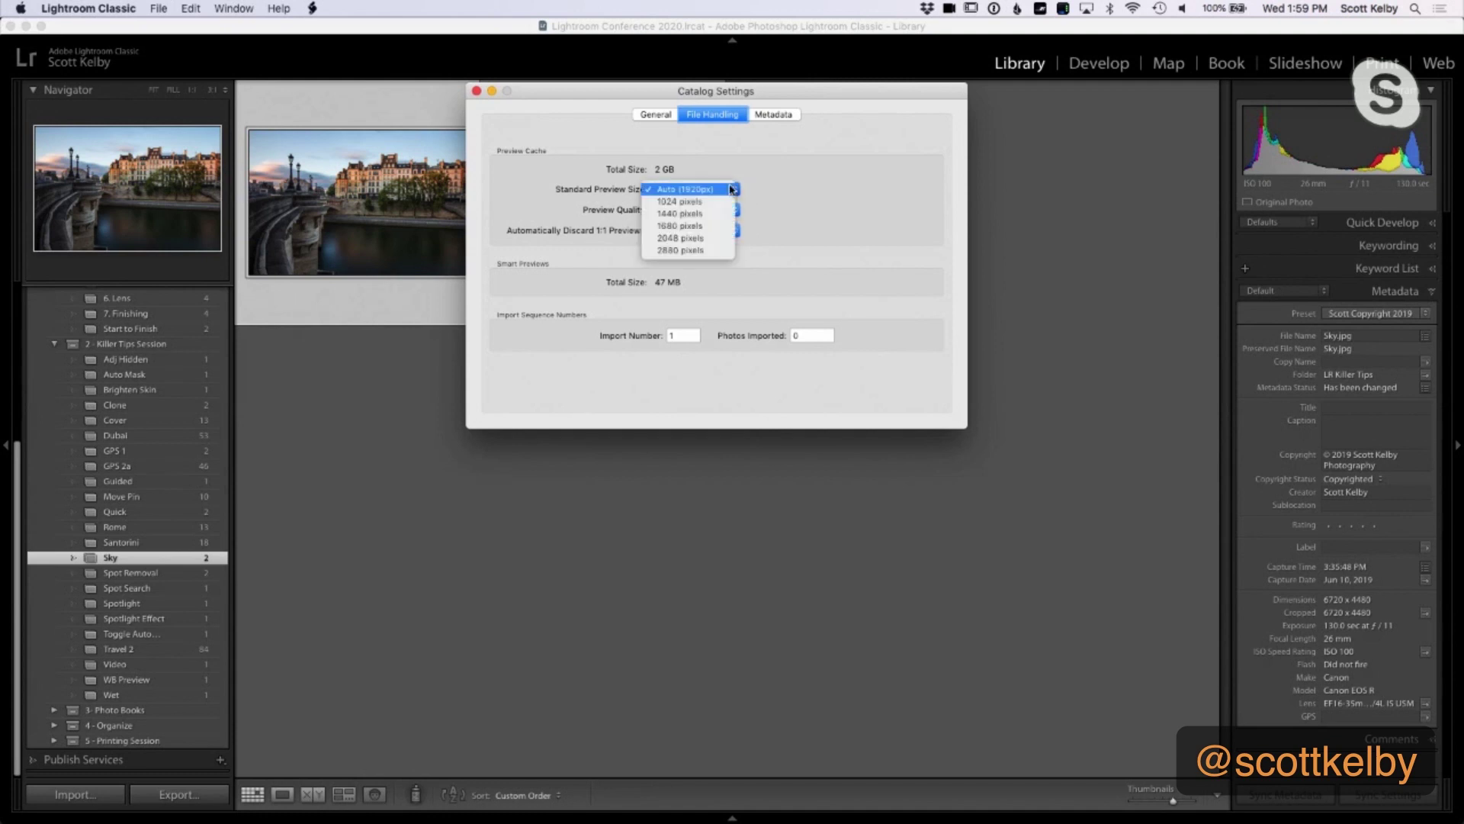
click(718, 254)
click(477, 90)
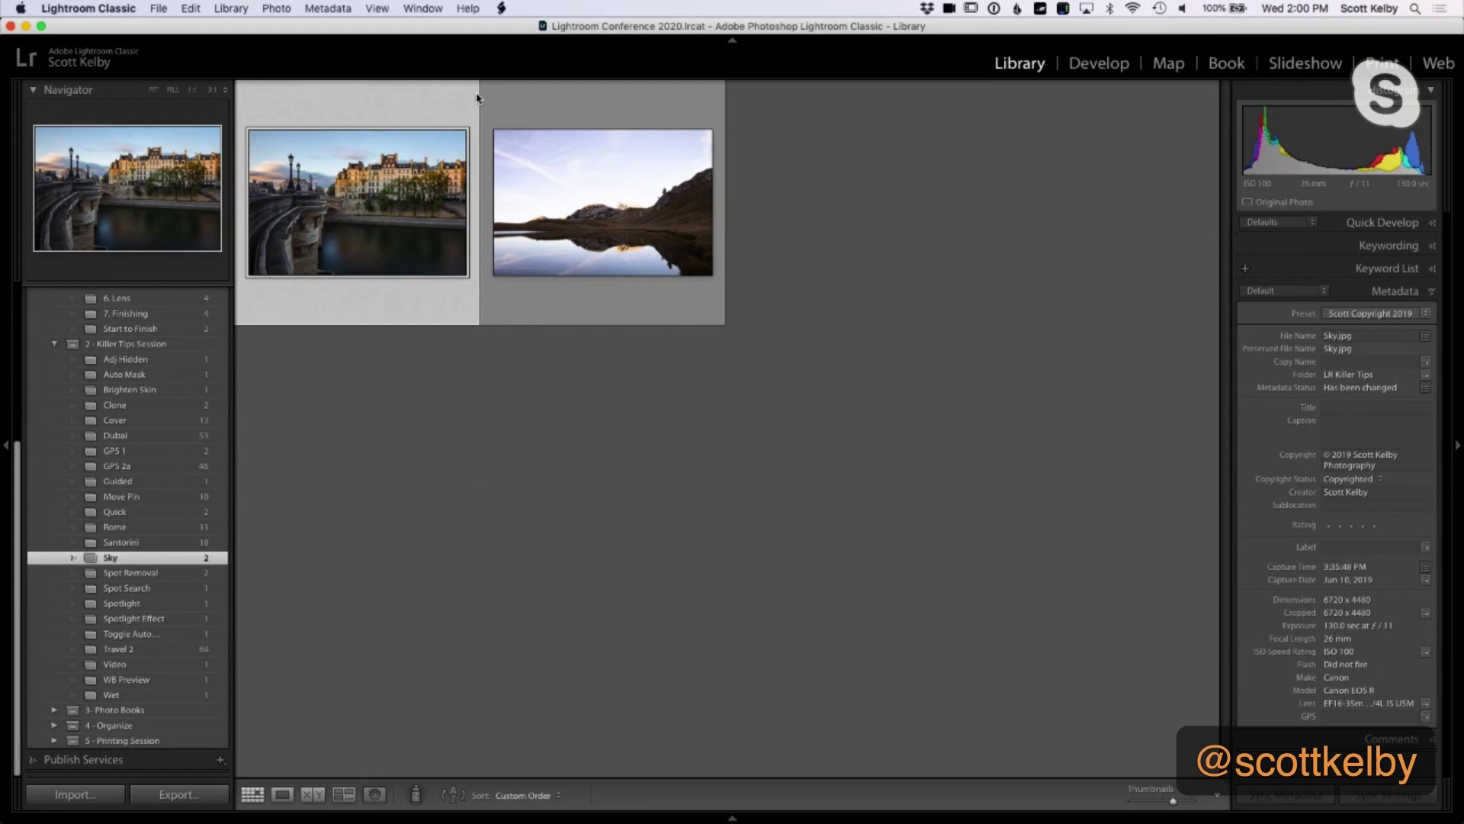